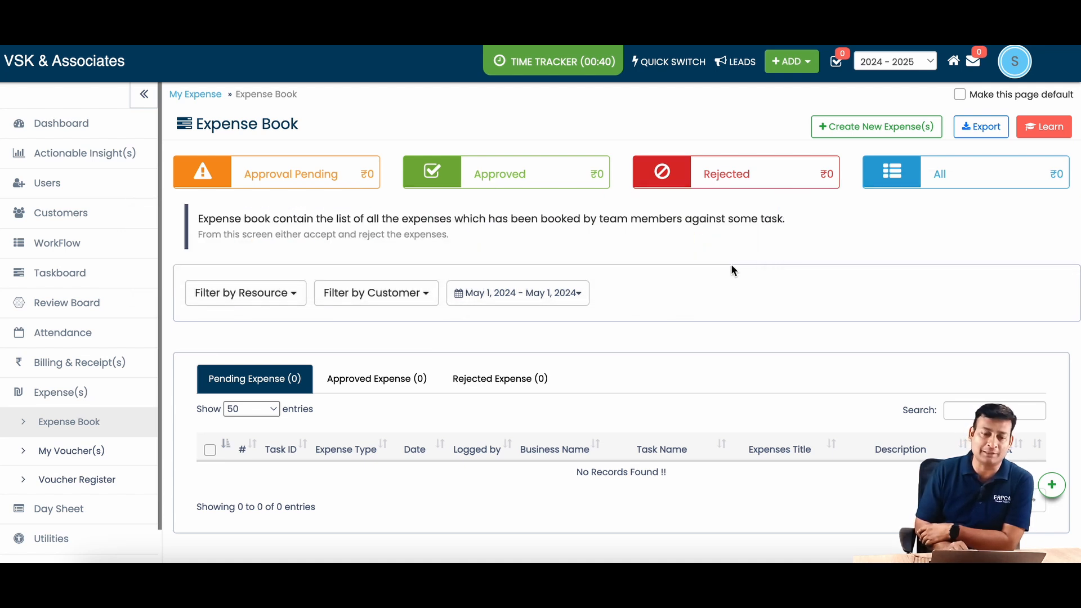
pyautogui.scroll(-2, 732, 269)
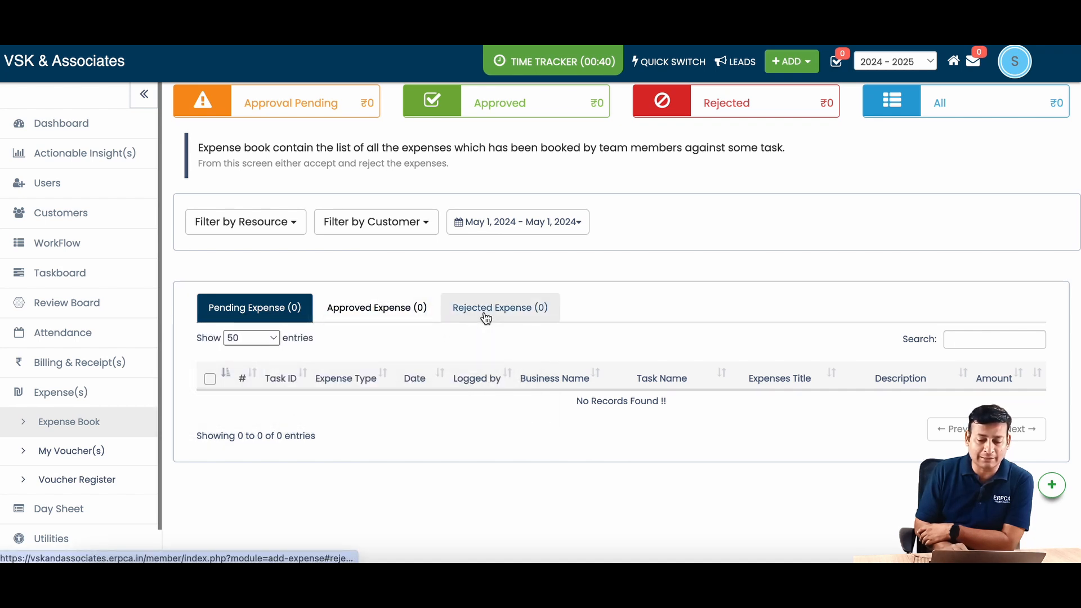
pyautogui.scroll(2, 986, 100)
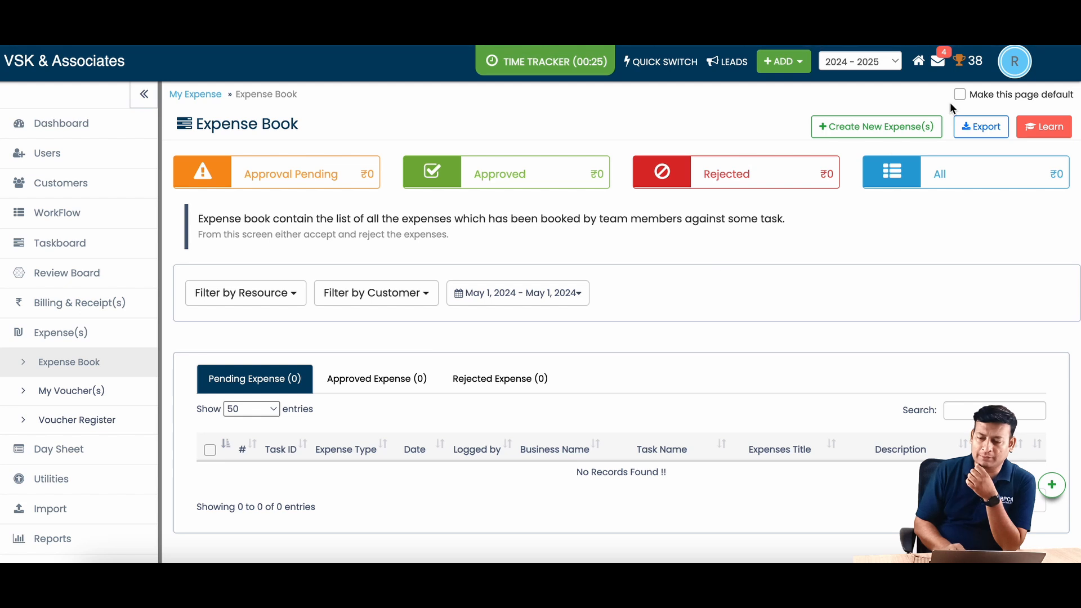
pyautogui.click(1016, 63)
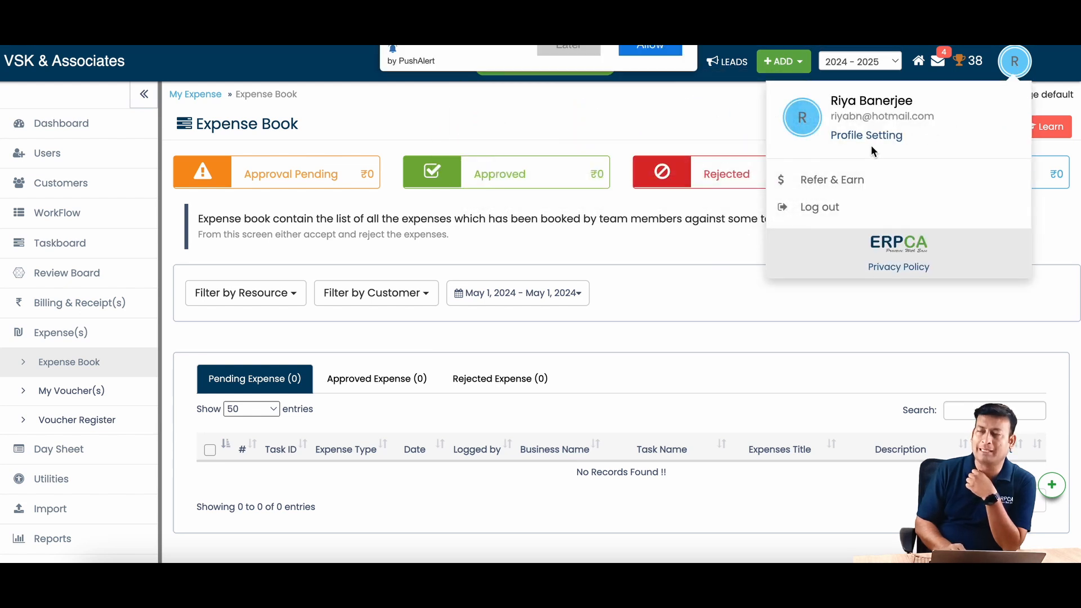
pyautogui.click(570, 155)
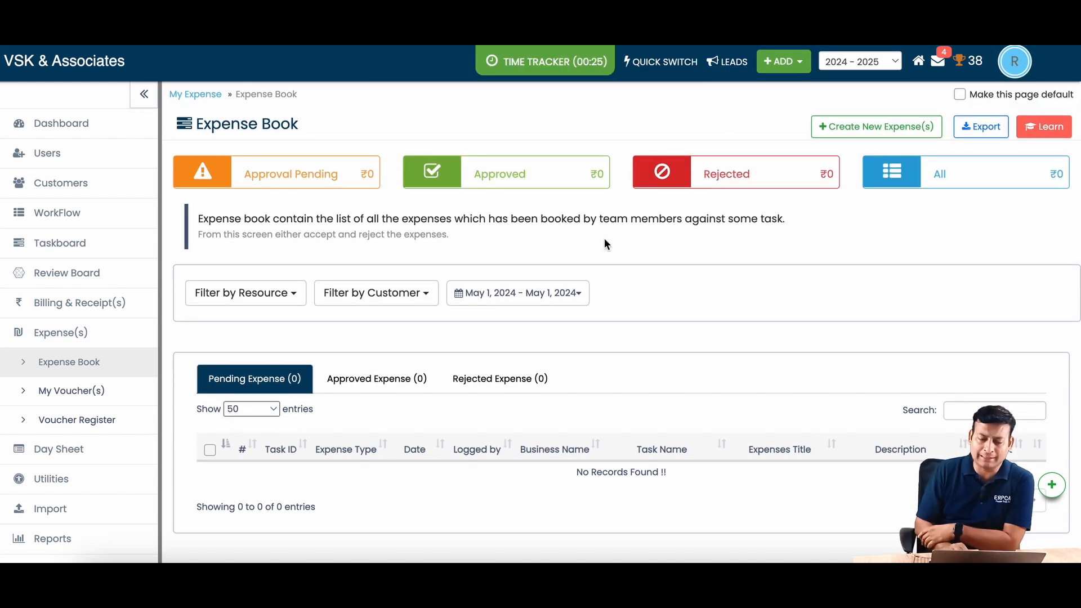
# Step: Start creating a new expense and choose BOTTOM LINE TAX SERVICES as the customer
pyautogui.click(879, 130)
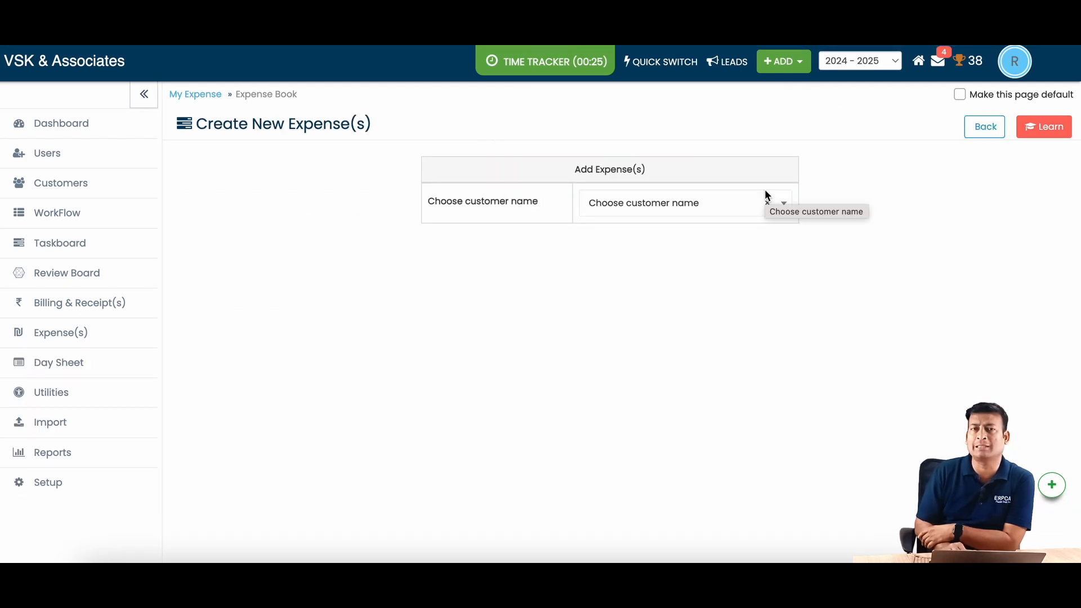
pyautogui.click(668, 205)
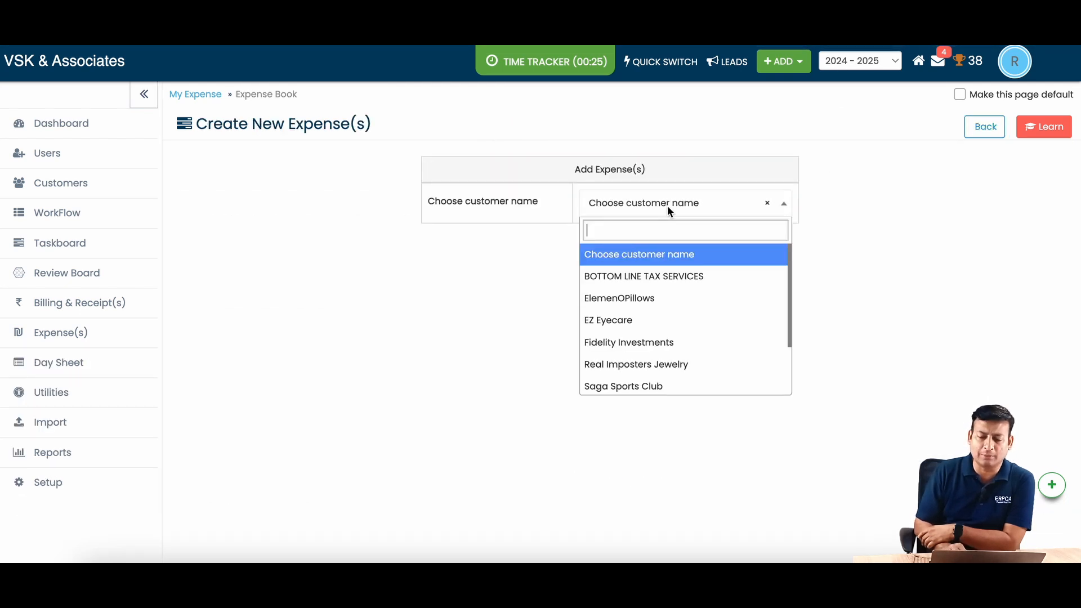
pyautogui.click(656, 277)
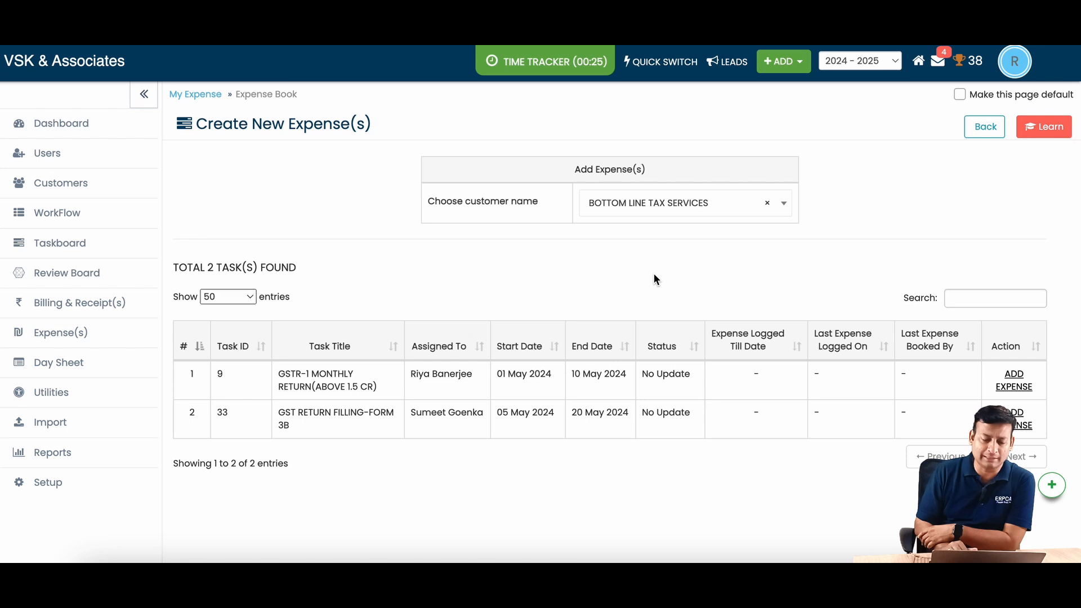
# Step: Review the task lists of ElemenOPillows, EZ Eyecare and Real Imposters Jewelry, and return to the customer BOTTOM LINE TAX SERVICES
pyautogui.click(635, 185)
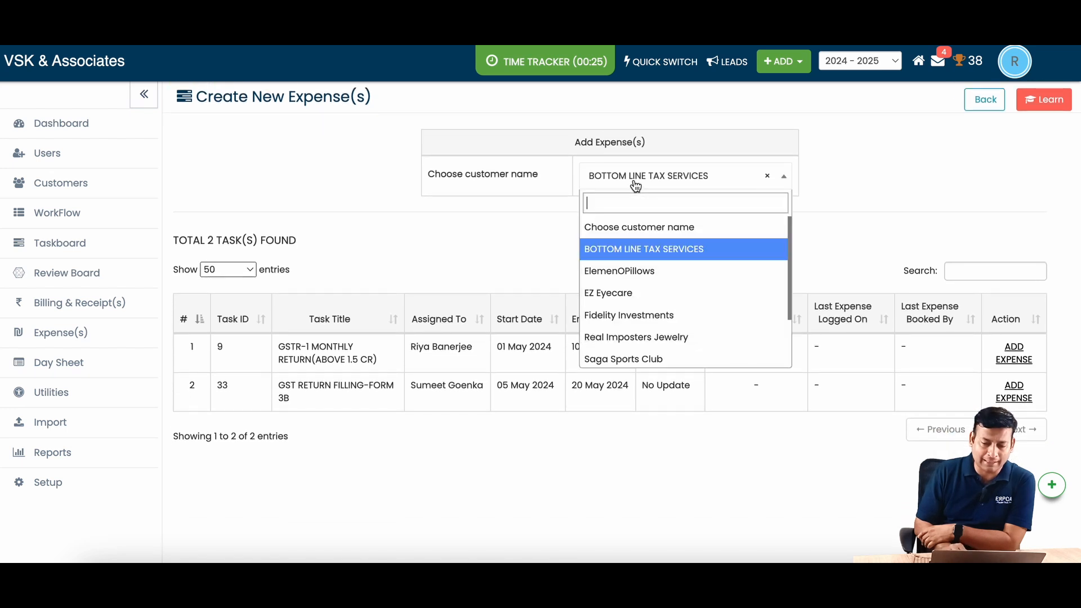
pyautogui.click(624, 271)
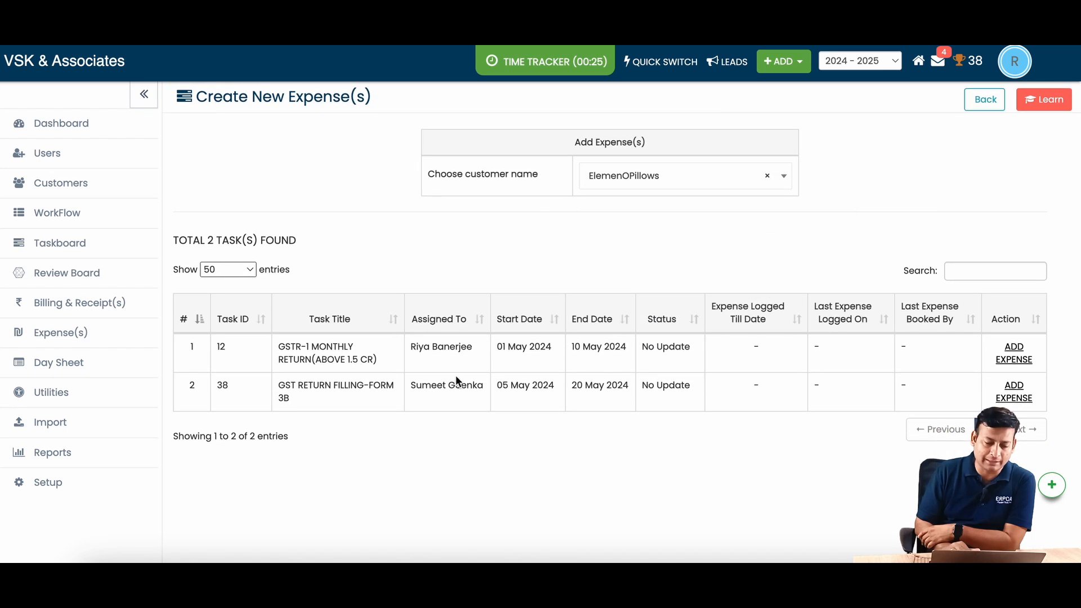
pyautogui.click(620, 179)
pyautogui.click(618, 301)
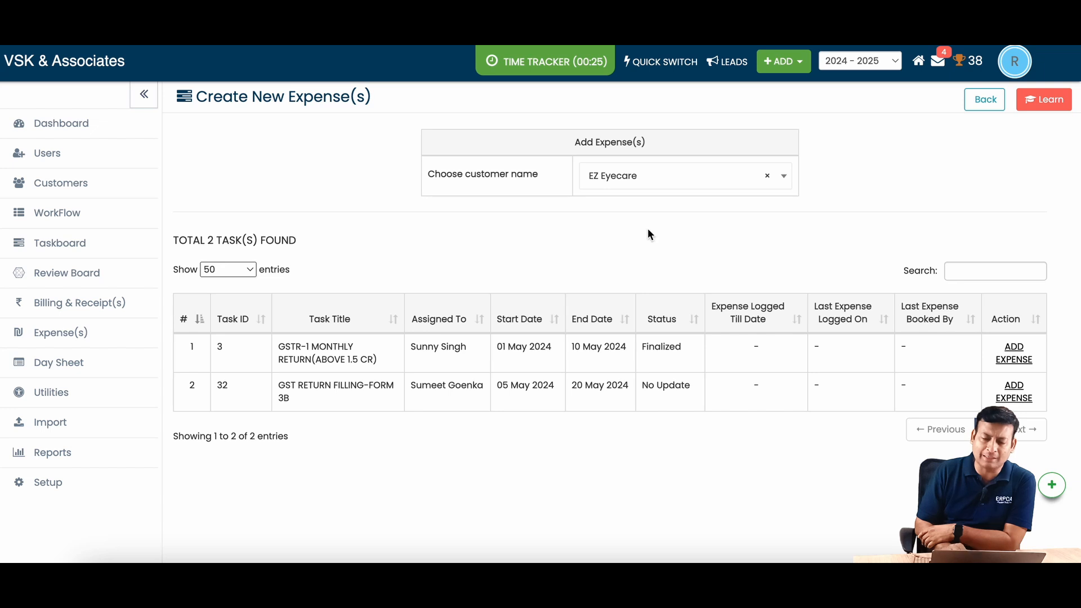
pyautogui.click(645, 185)
pyautogui.click(636, 210)
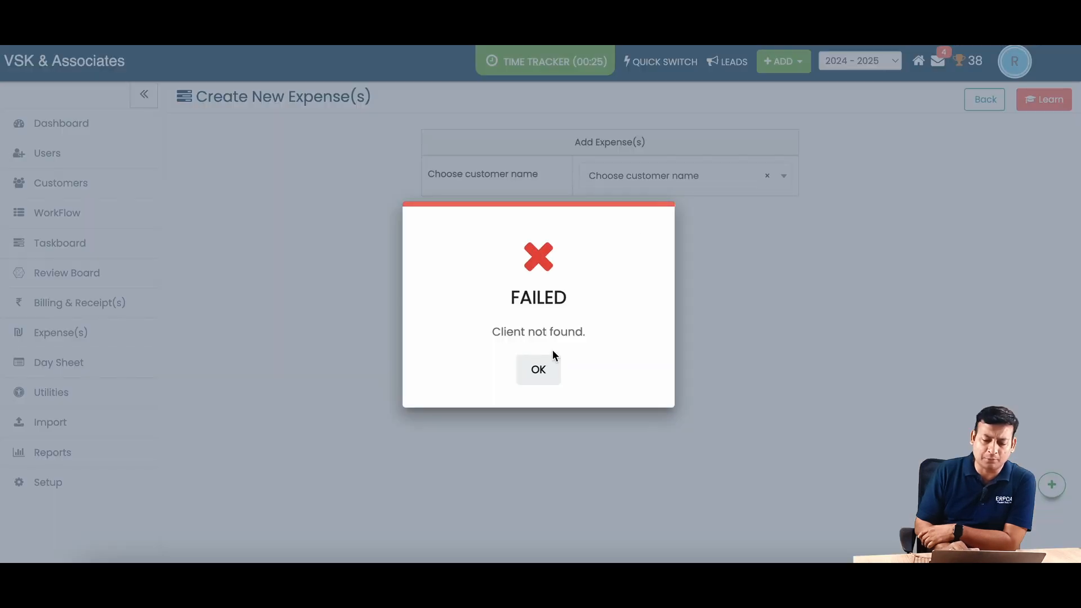
pyautogui.click(538, 371)
pyautogui.click(676, 178)
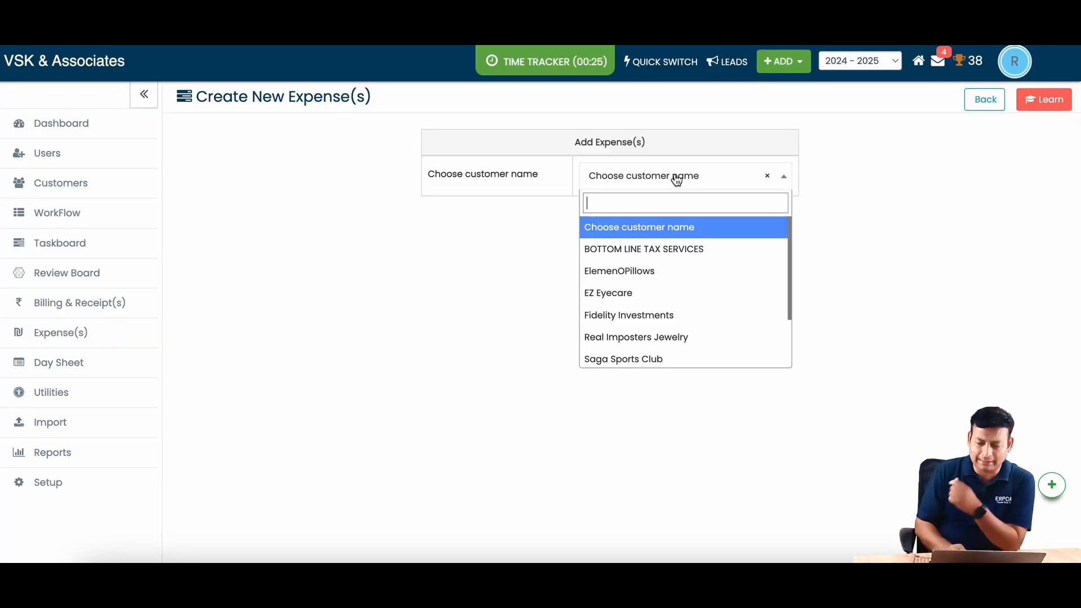
pyautogui.click(633, 337)
pyautogui.click(640, 185)
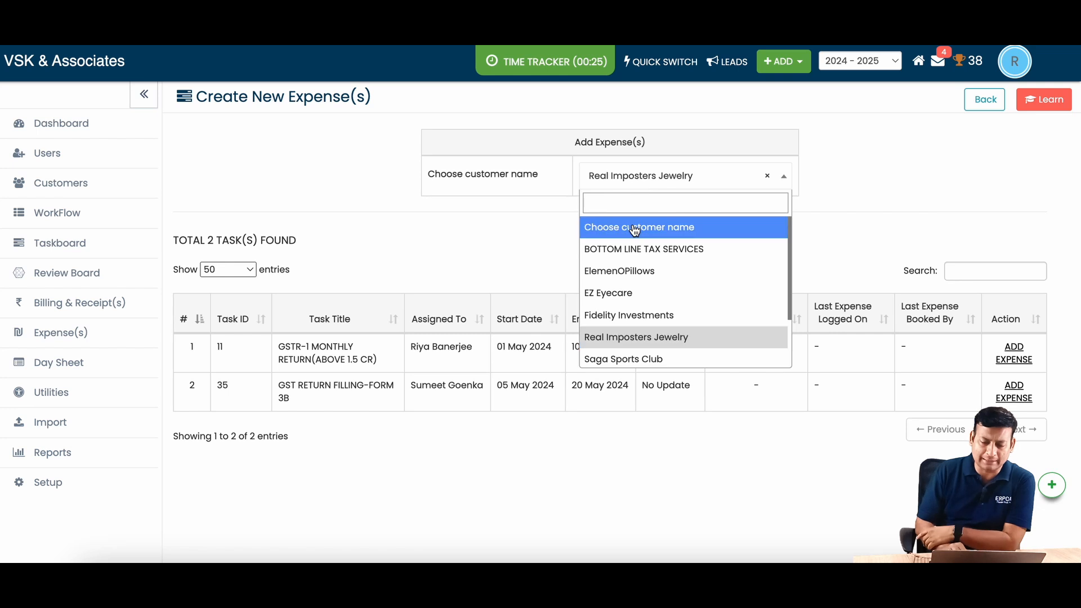
pyautogui.click(632, 252)
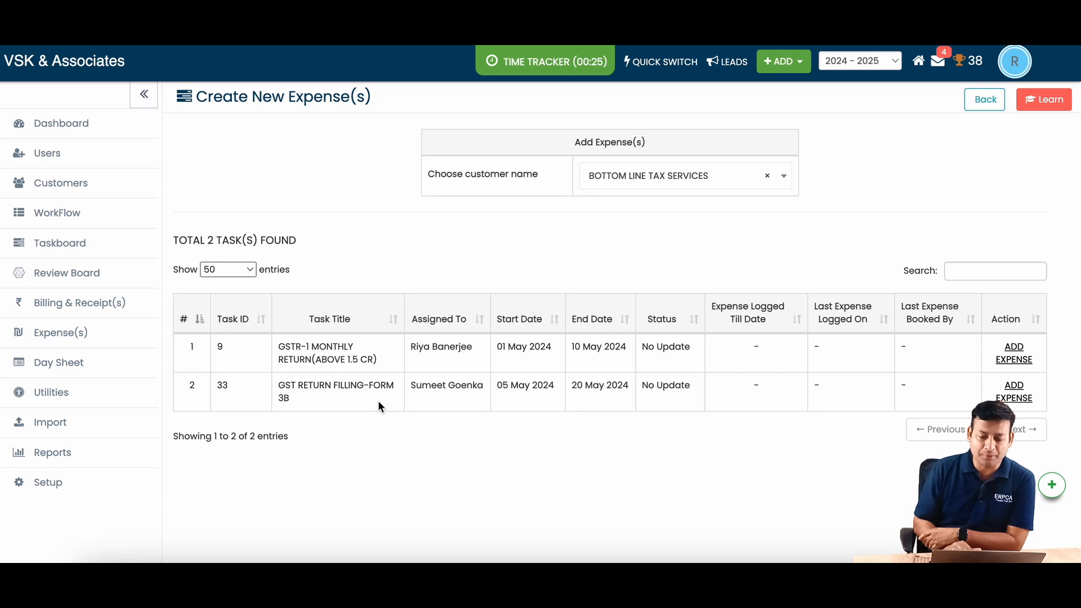
# Step: Start adding an expense to the GST RETURN FILLING-FORM 3B task and set its expense type to Government
pyautogui.moveTo(483, 388); pyautogui.dragTo(411, 388)
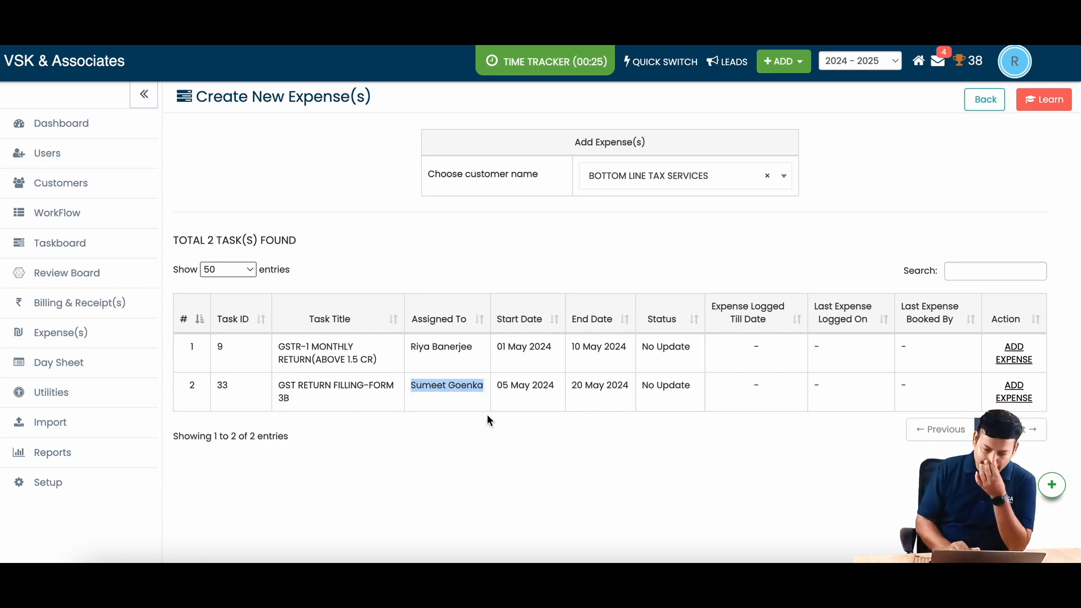
pyautogui.click(643, 393)
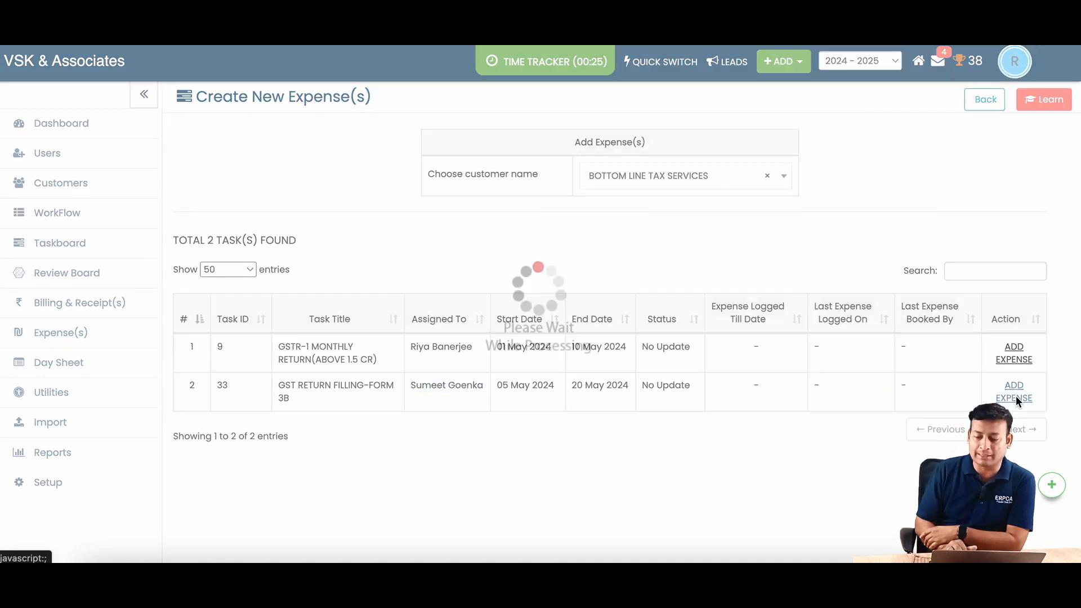
pyautogui.click(1015, 397)
pyautogui.click(274, 186)
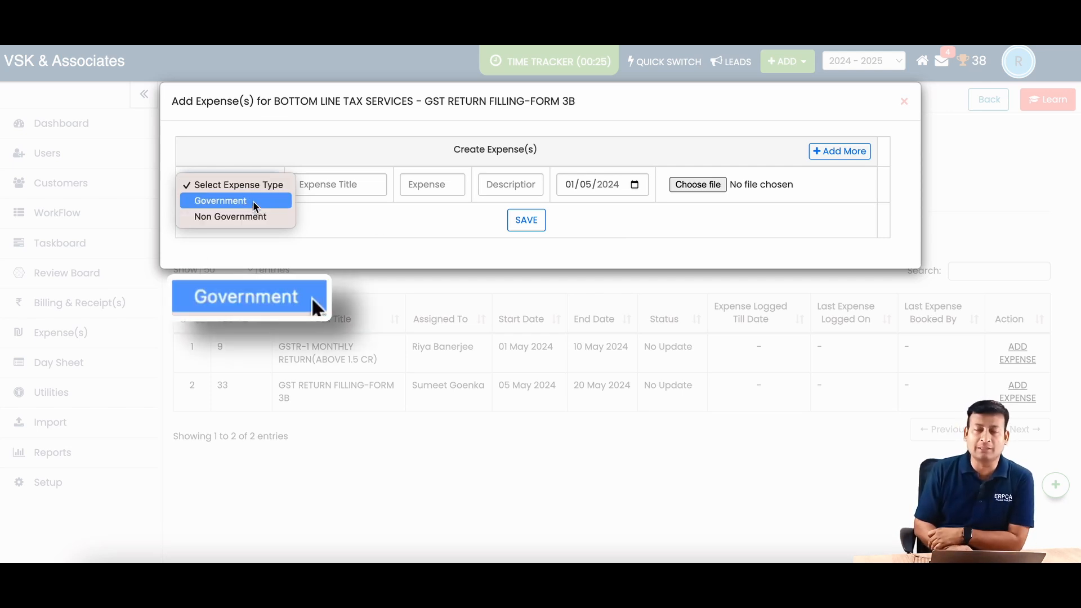
pyautogui.click(252, 201)
pyautogui.click(254, 196)
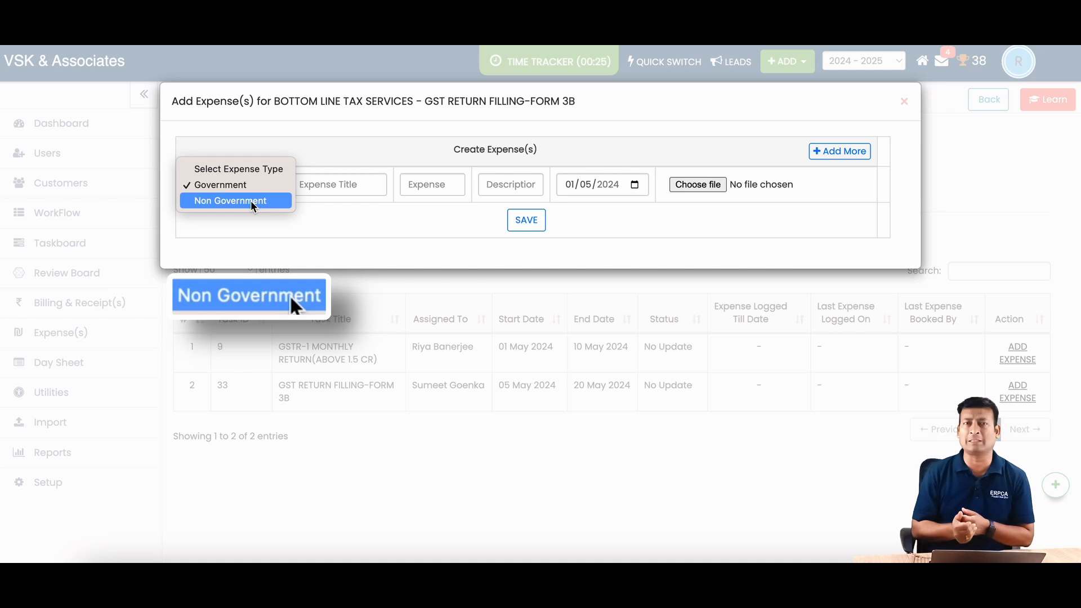
pyautogui.click(249, 184)
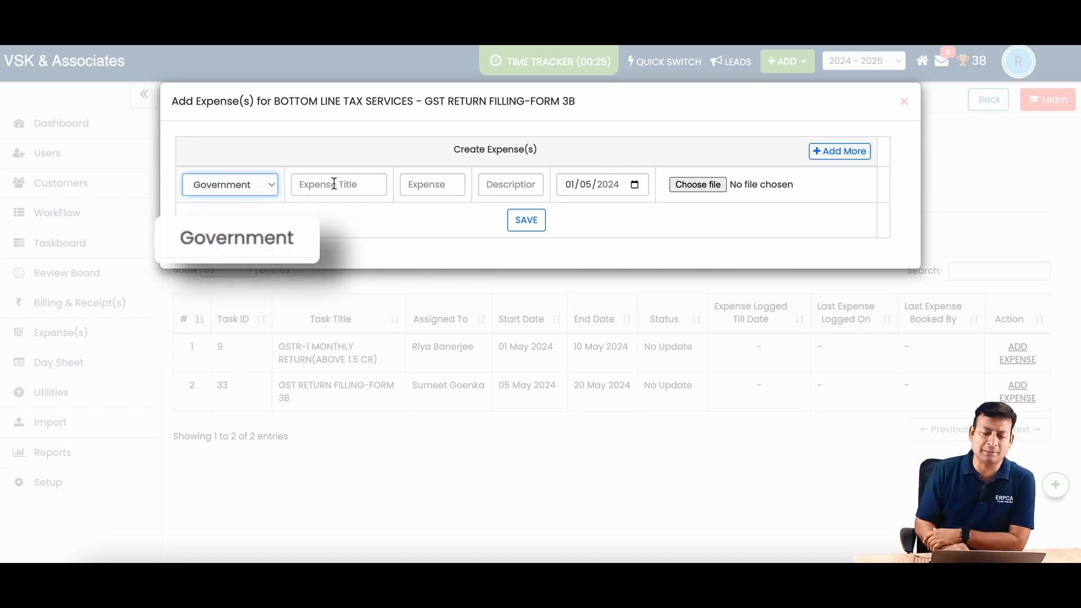
# Step: Enter the expense title "Challan payment" and the amount 15000
pyautogui.click(339, 185)
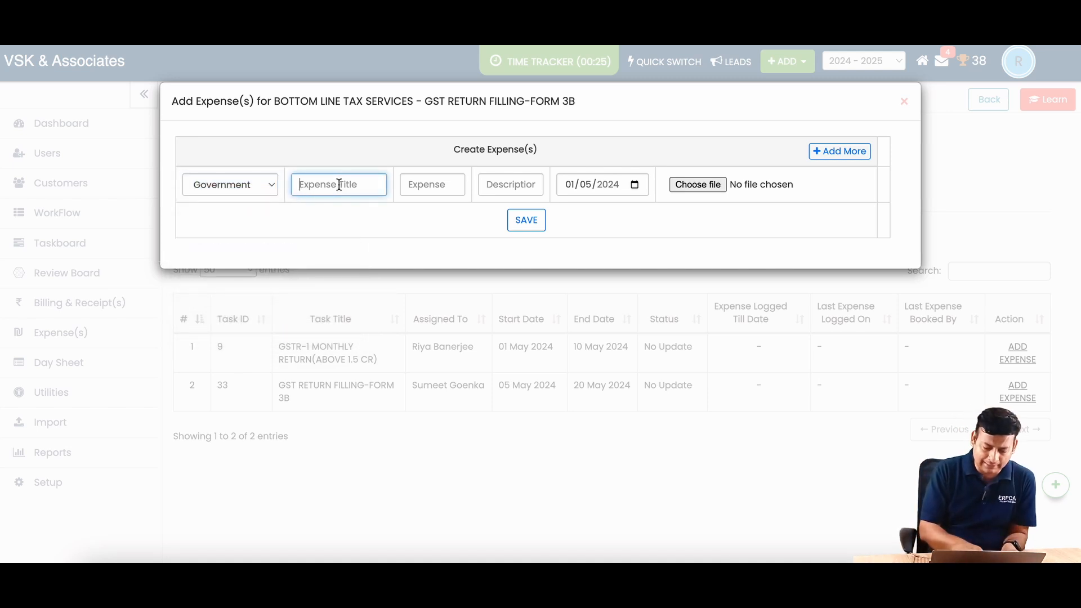
pyautogui.write('Challan payment')
pyautogui.click(431, 184)
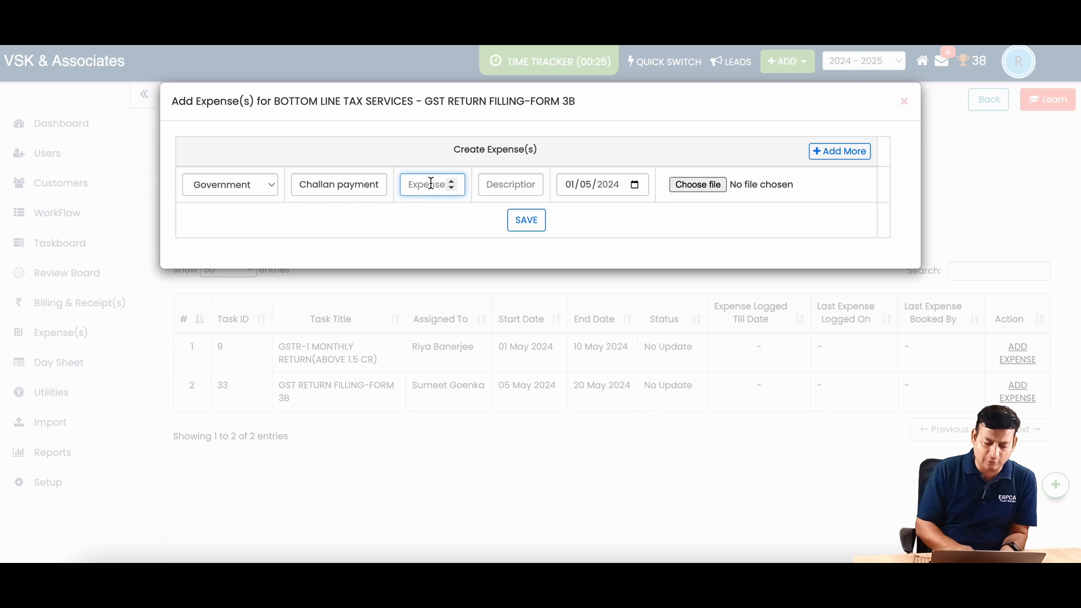
pyautogui.write('129')
pyautogui.press('BackSpace')
pyautogui.press('BackSpace')
pyautogui.write('50')
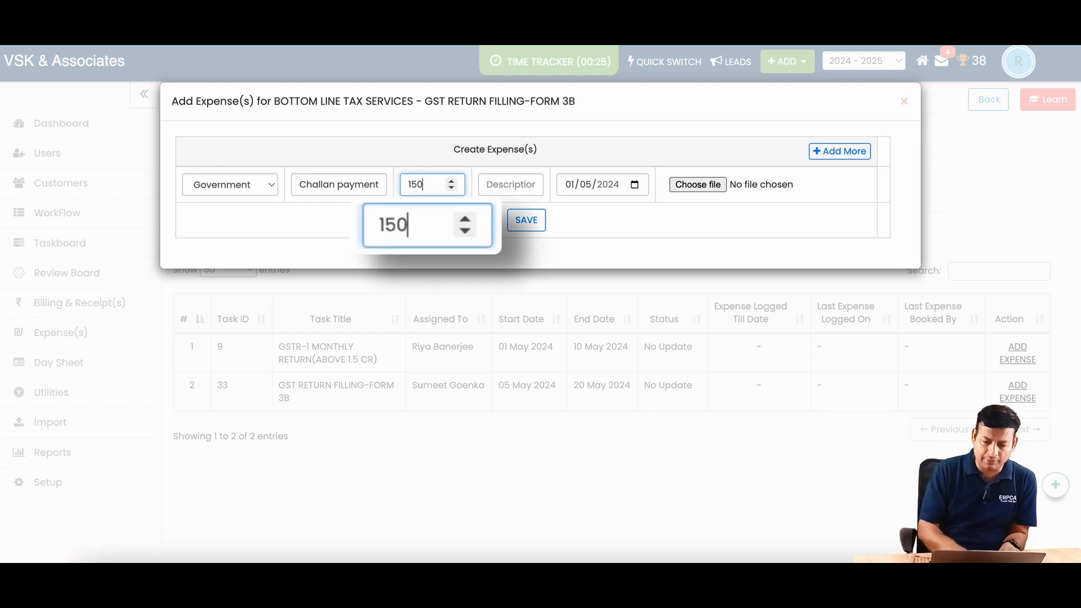
pyautogui.write('00')
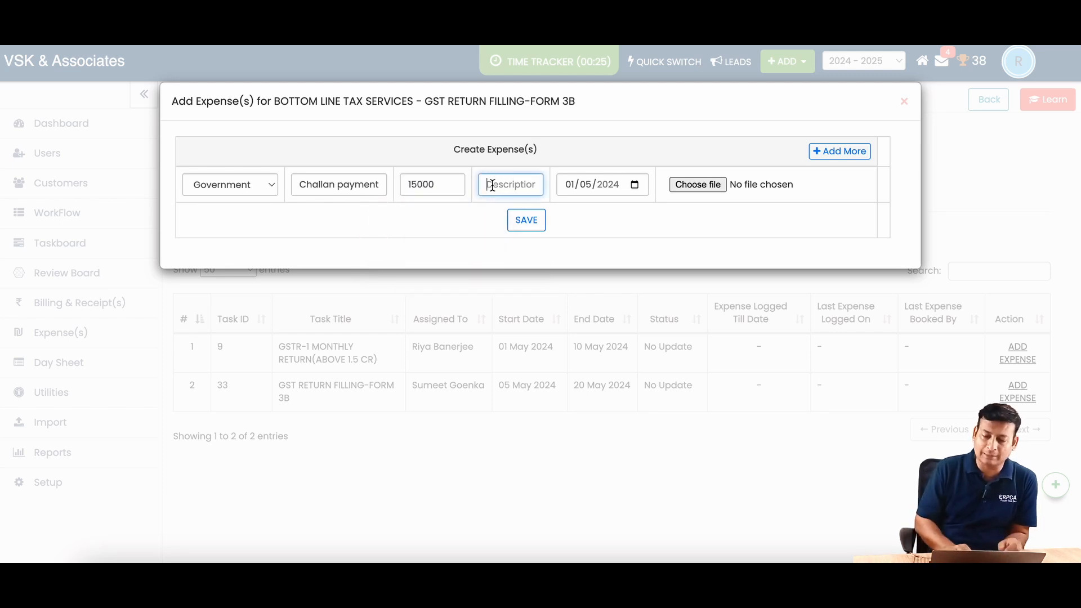
# Step: Describe the expense as "Paid towards the May 2024 GST payment" with the date 01/05/2024
pyautogui.write('Towards the Feb')
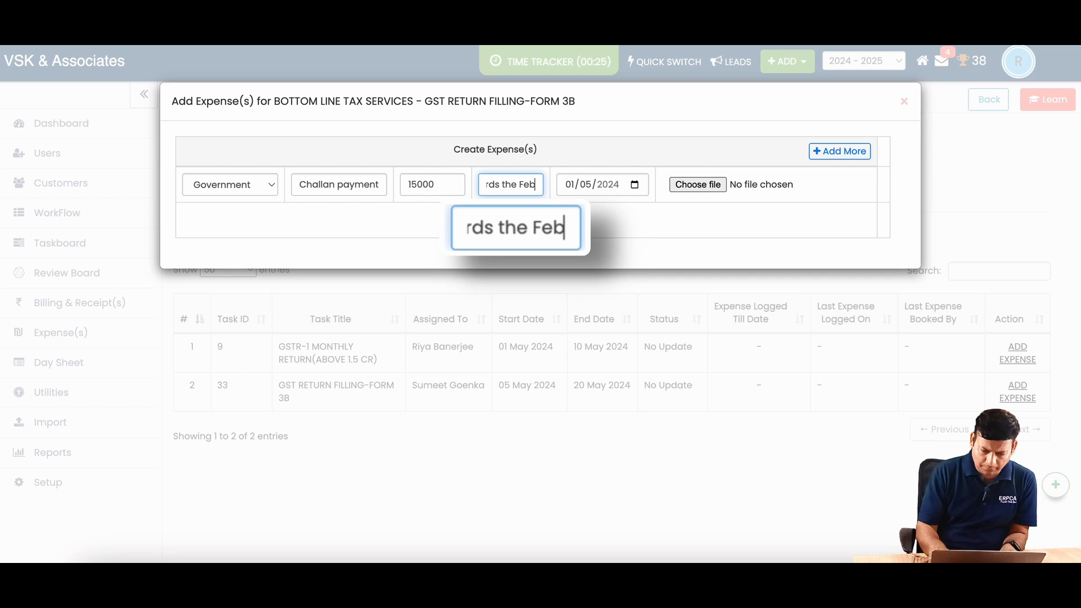
pyautogui.press('BackSpace')
pyautogui.press('BackSpace')
pyautogui.press('BackSpace')
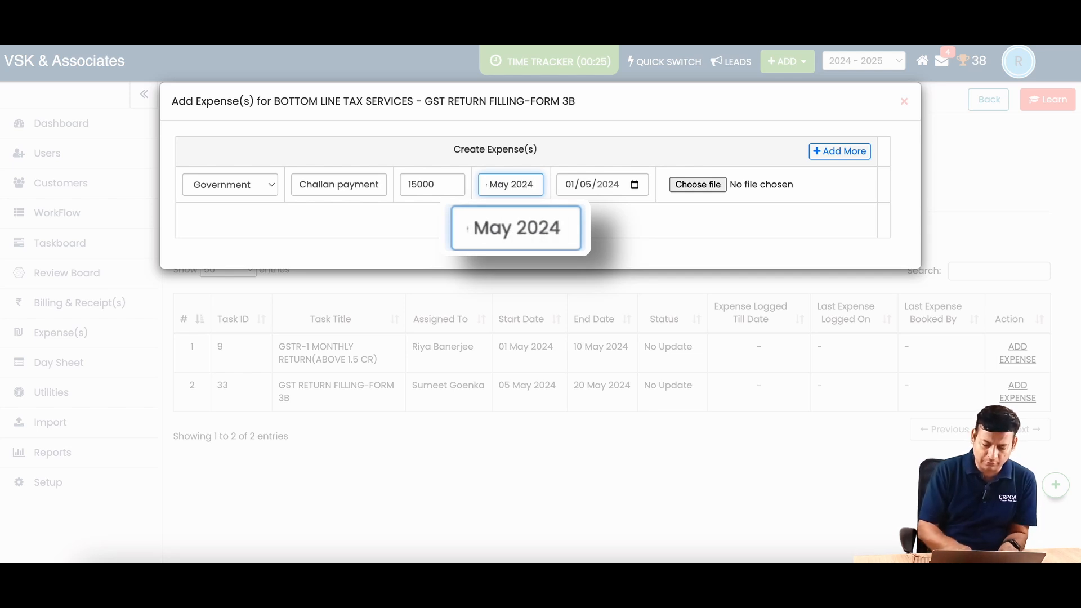
pyautogui.write('ment')
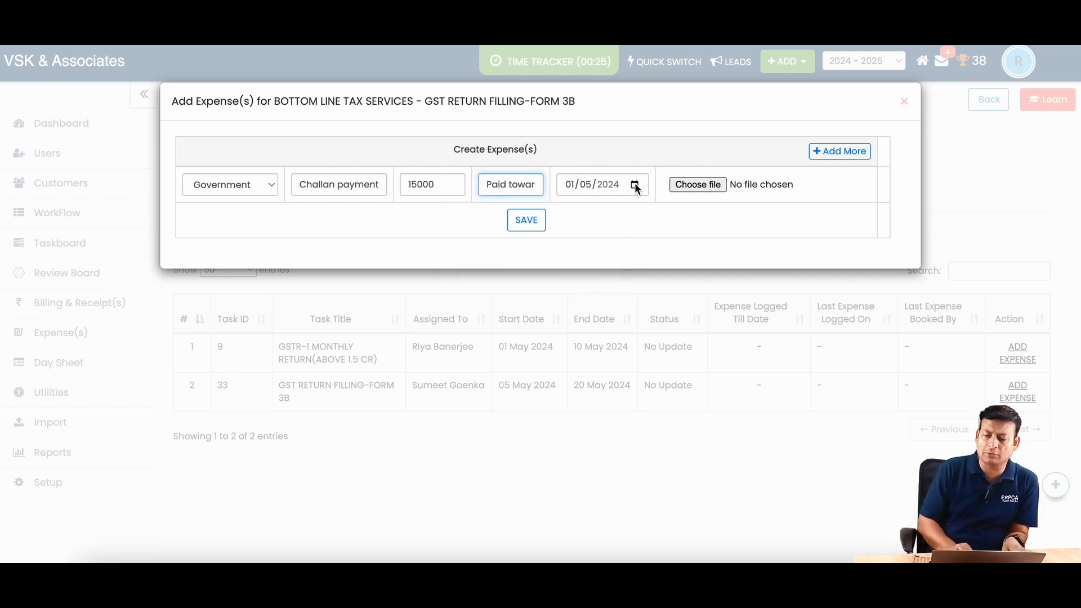
pyautogui.click(634, 185)
pyautogui.click(636, 264)
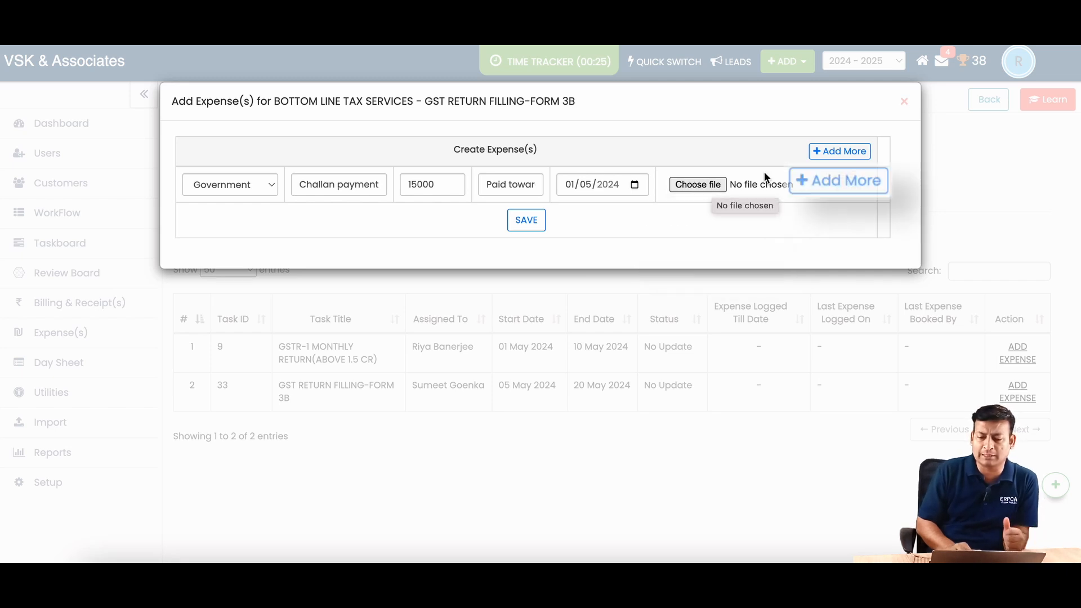
# Step: Add an extra expense row and remove it again, and save the single Challan payment expense
pyautogui.click(839, 151)
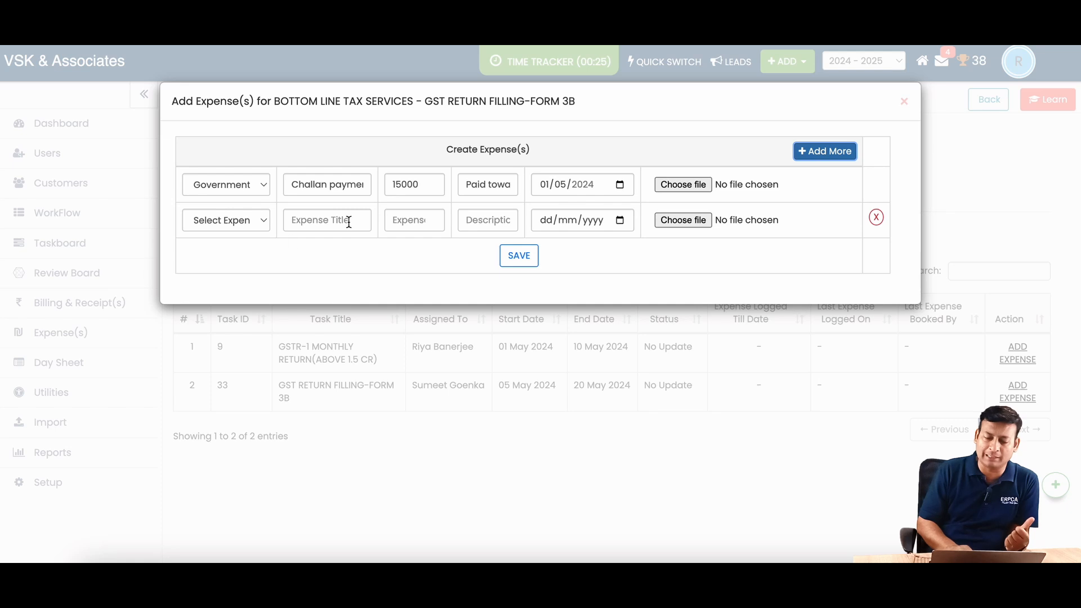
pyautogui.click(877, 221)
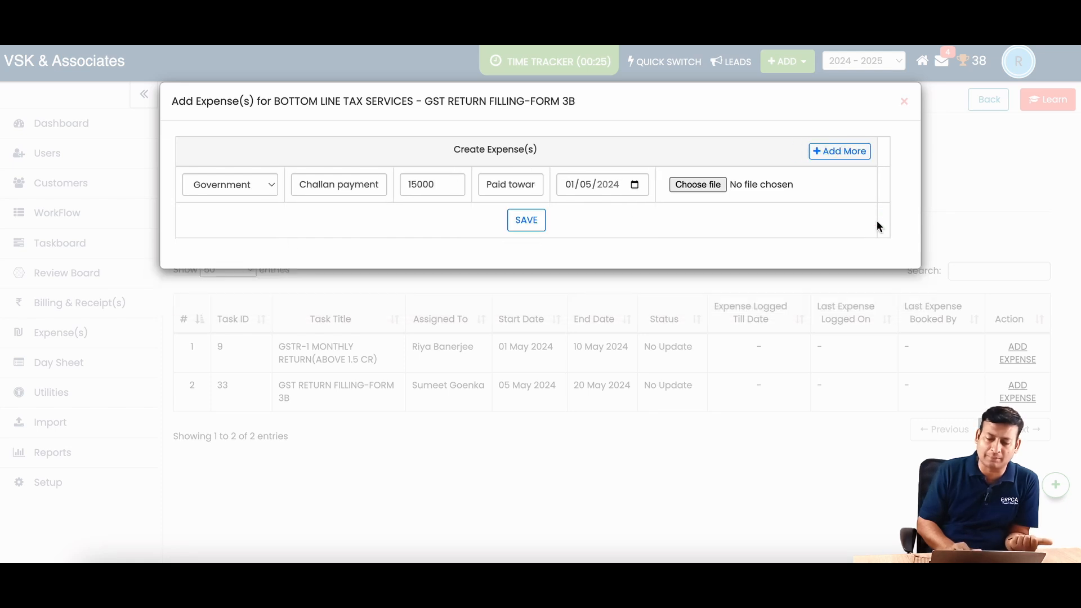
pyautogui.click(534, 223)
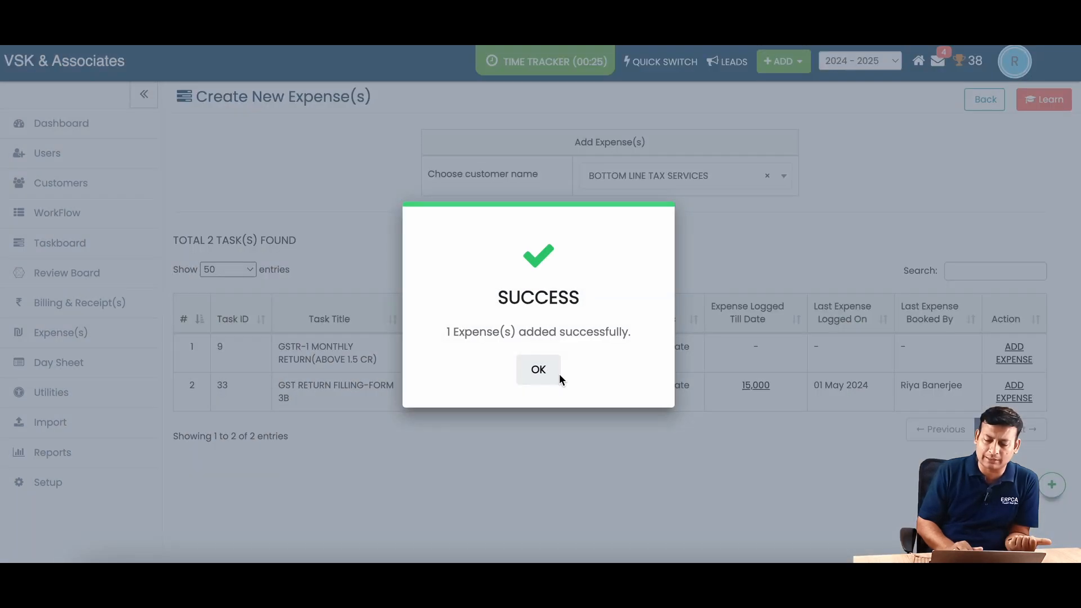
pyautogui.click(556, 372)
# Step: Review the details of the expense logged against the GST RETURN FILLING-FORM 3B task and close them
pyautogui.scroll(-1, 757, 420)
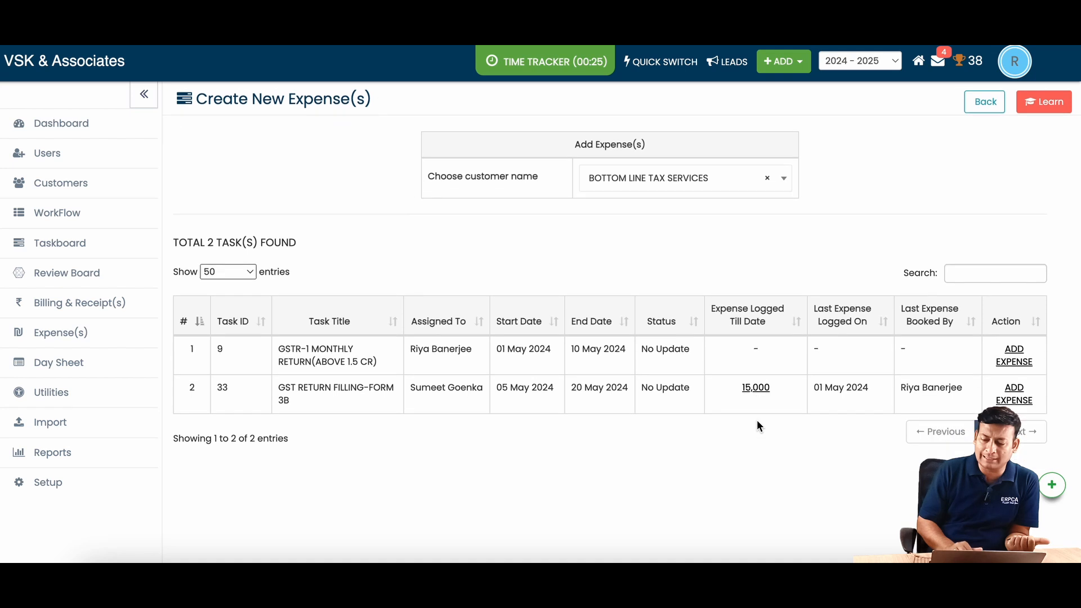
pyautogui.click(756, 388)
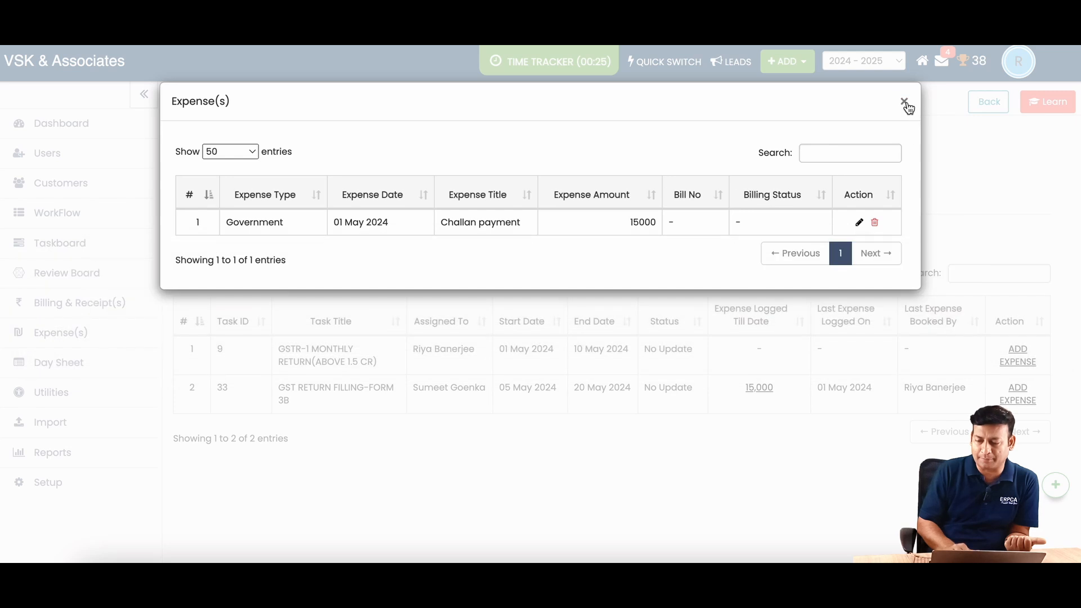
pyautogui.click(904, 102)
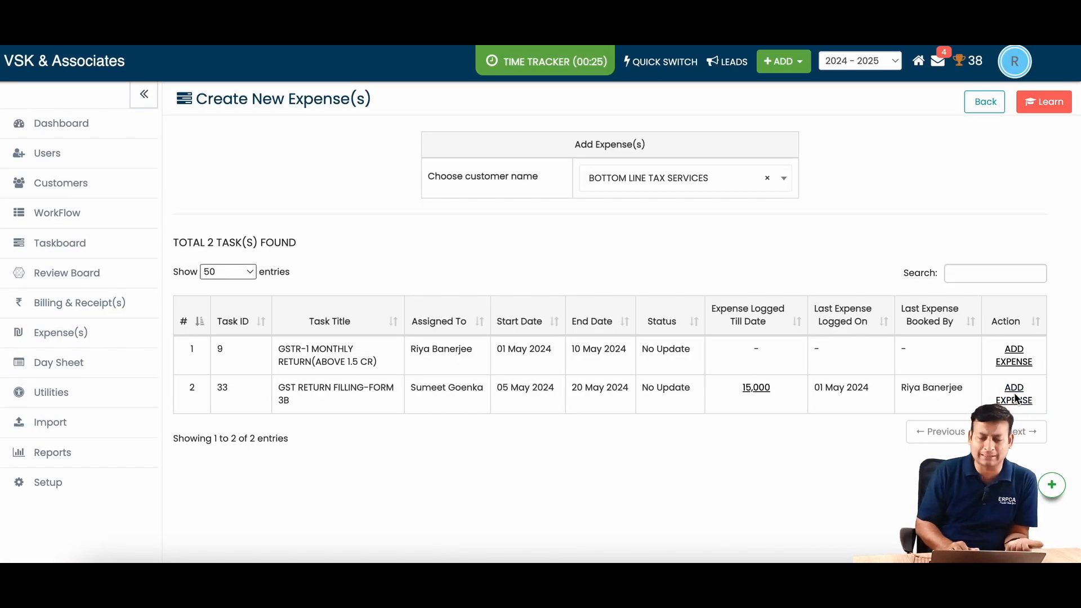
# Step: Open the Expense Book and examine the pending expenses list
pyautogui.click(60, 332)
pyautogui.click(69, 361)
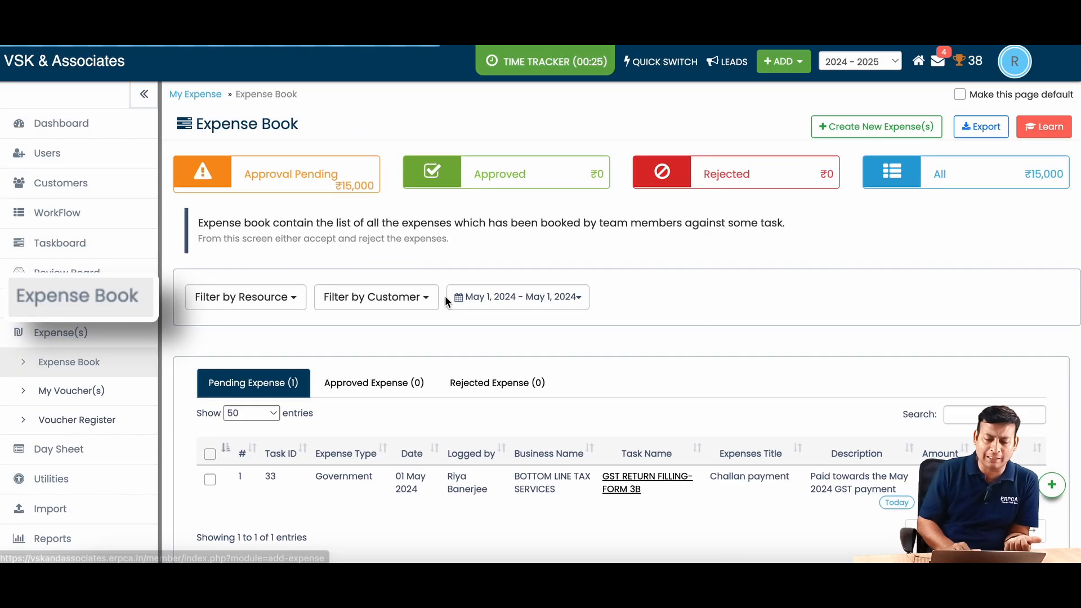
pyautogui.scroll(-1, 453, 335)
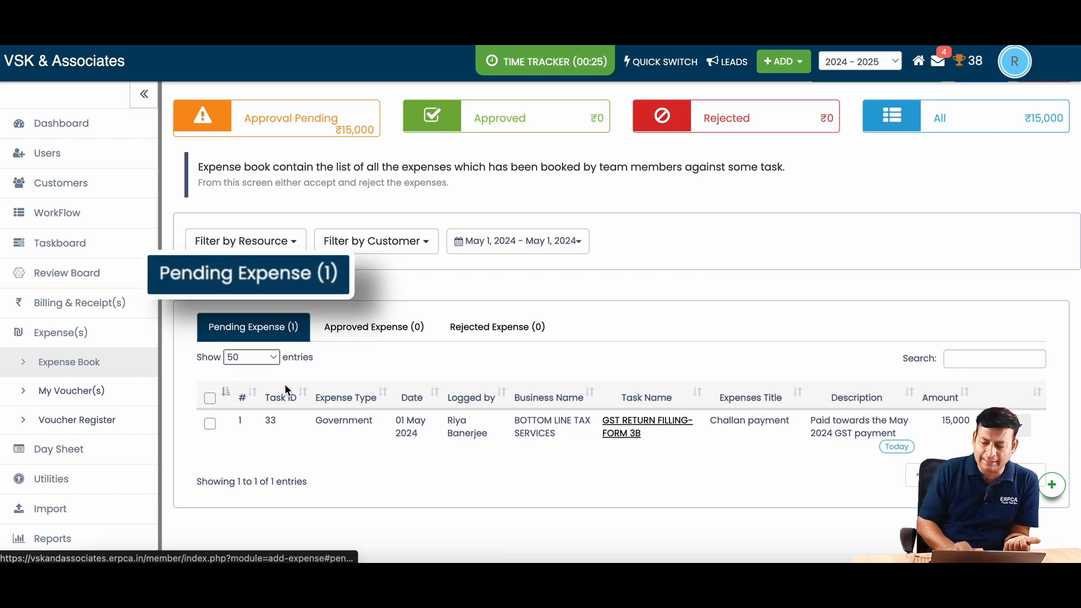
# Step: Examine the pending Challan payment expense, review its GST RETURN FILLING-FORM 3B task overview, and reopen the task to view its expense section
pyautogui.scroll(1, 356, 420)
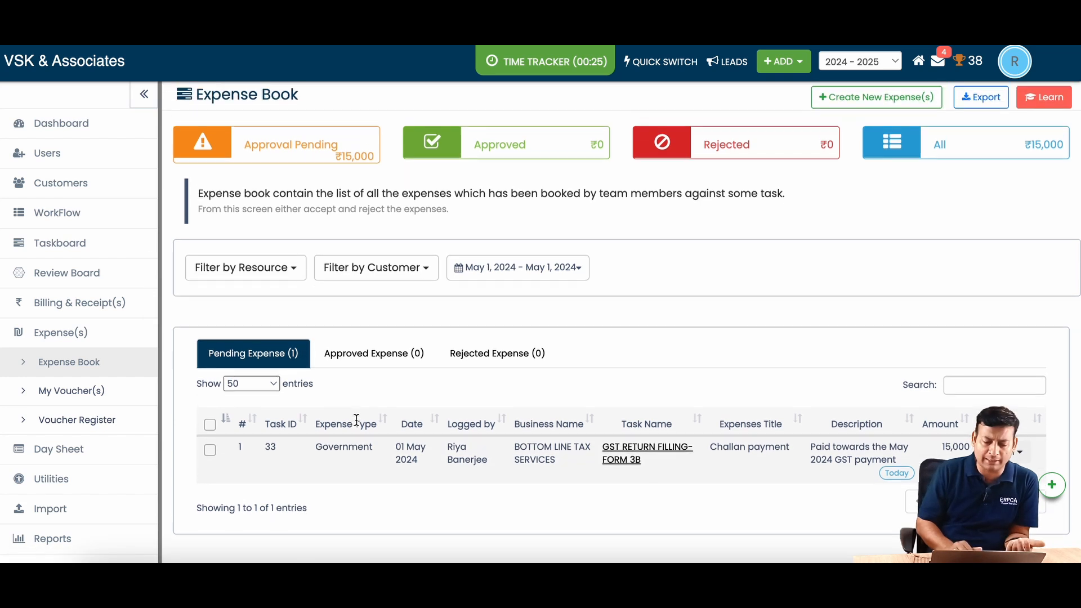
pyautogui.scroll(-1, 267, 380)
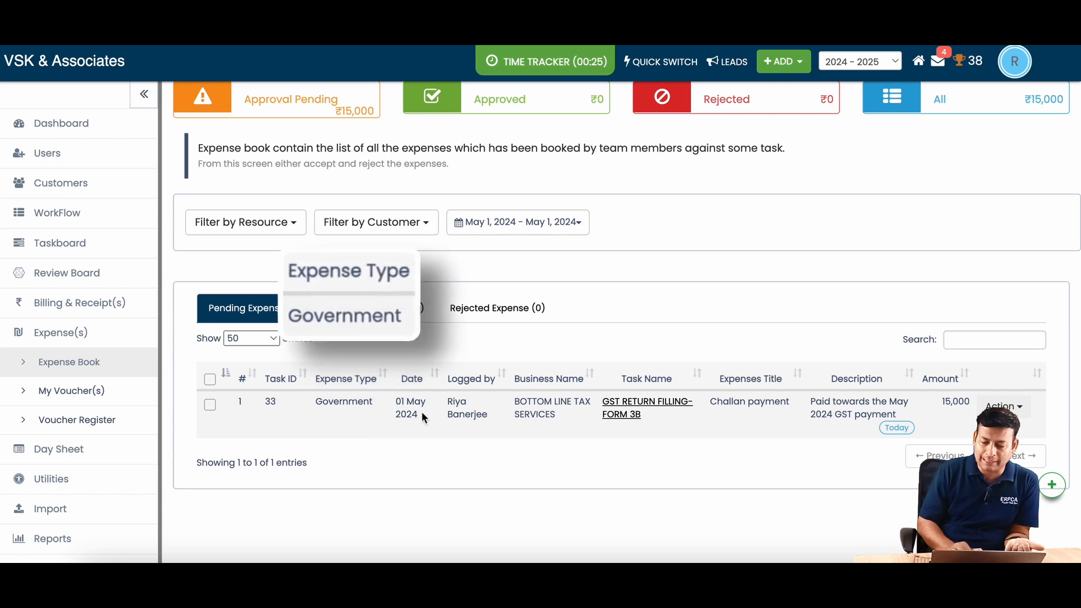
pyautogui.click(646, 403)
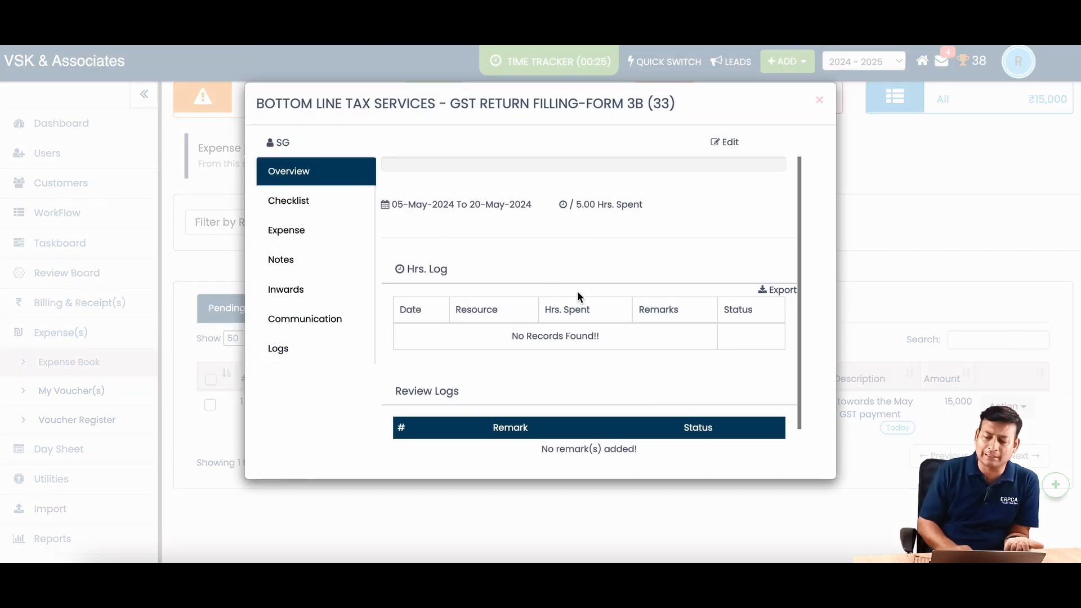
pyautogui.click(819, 100)
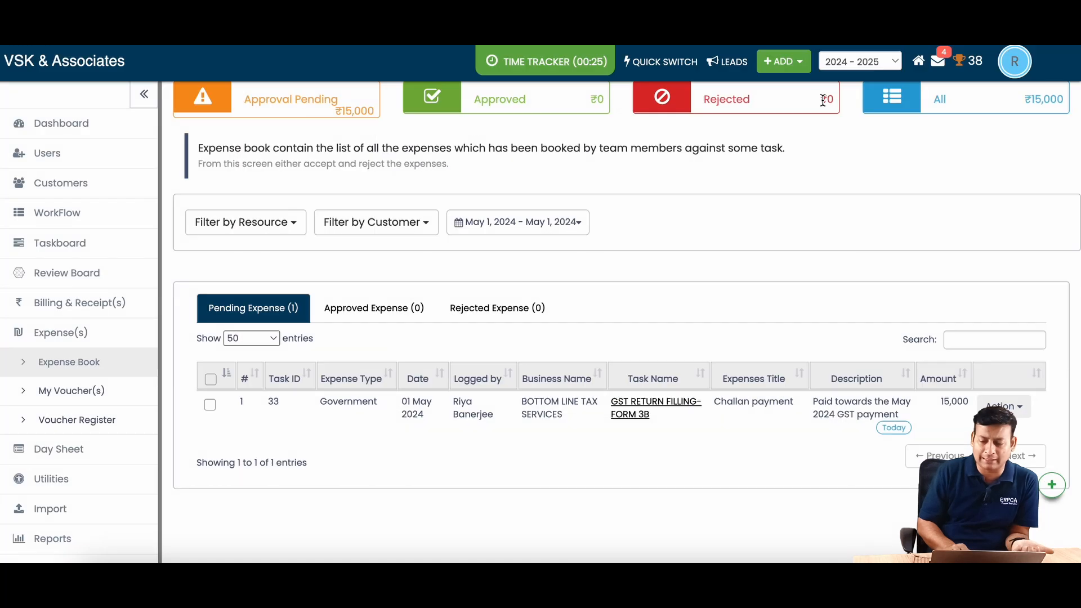
pyautogui.click(645, 403)
pyautogui.click(299, 233)
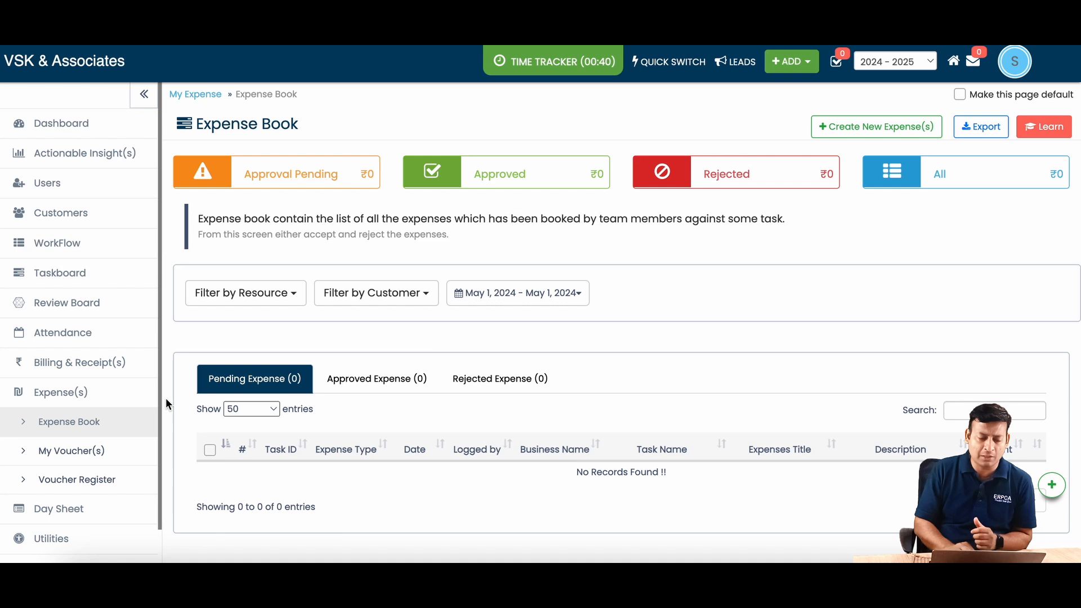
# Step: Reload the Expense Book in the approver's account and look at its resource, customer and date range filters without applying any
pyautogui.click(82, 430)
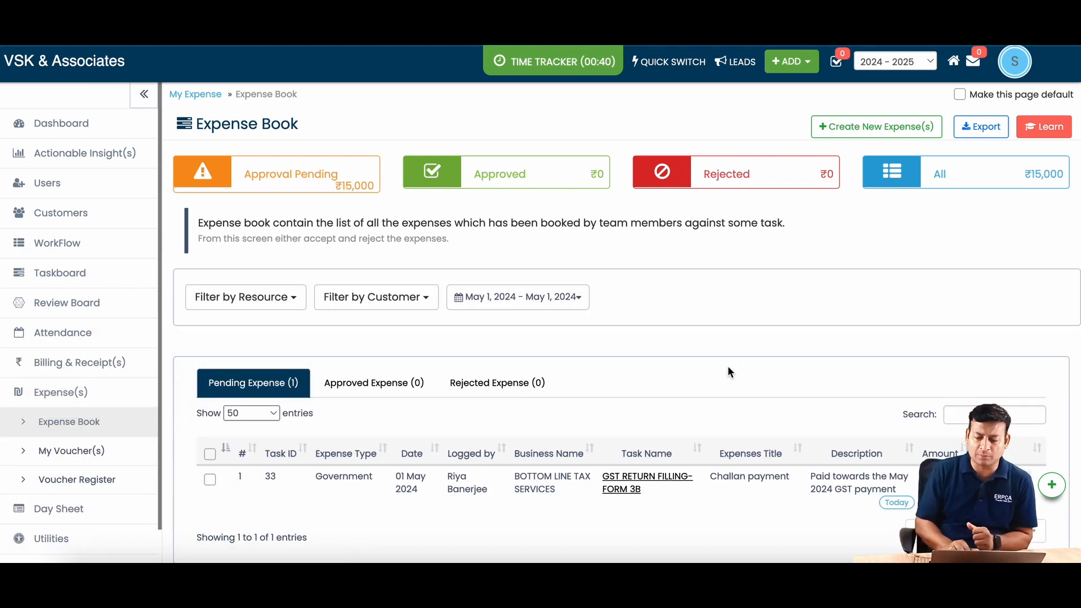
pyautogui.scroll(-1, 724, 370)
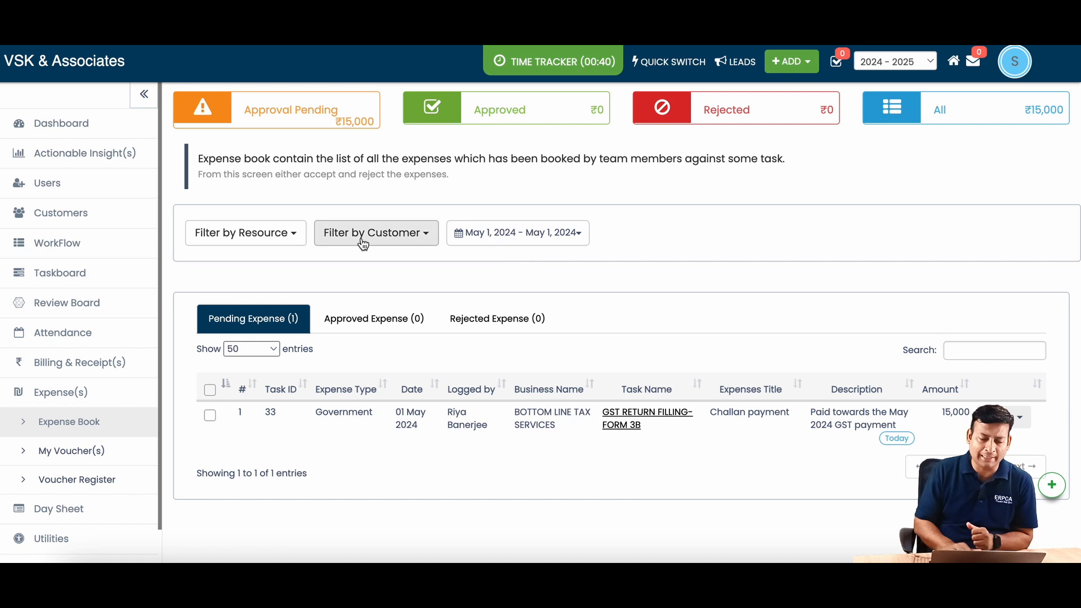
pyautogui.click(284, 237)
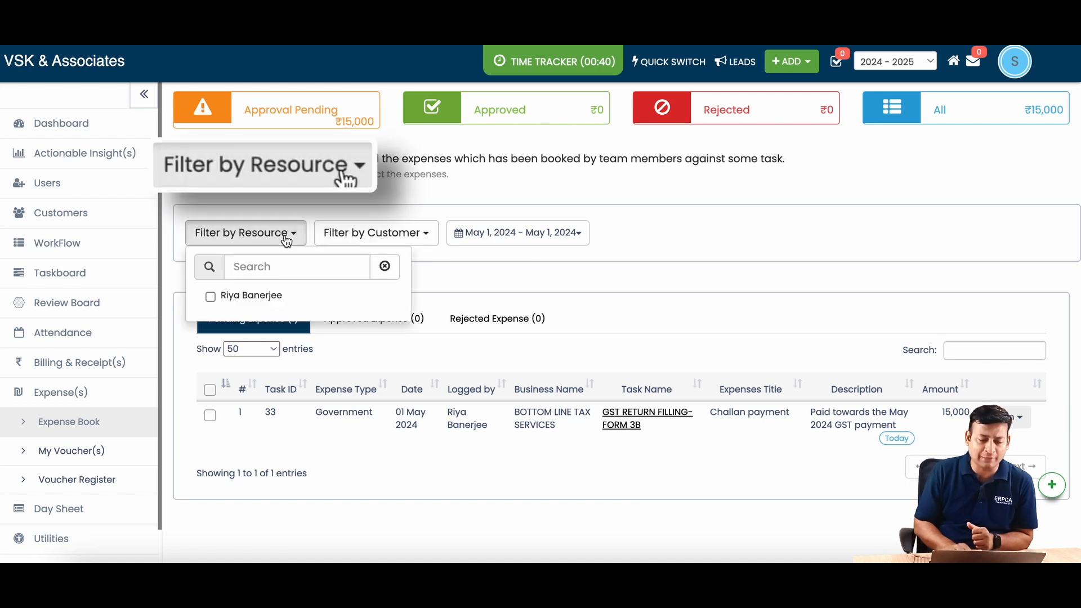
pyautogui.click(370, 235)
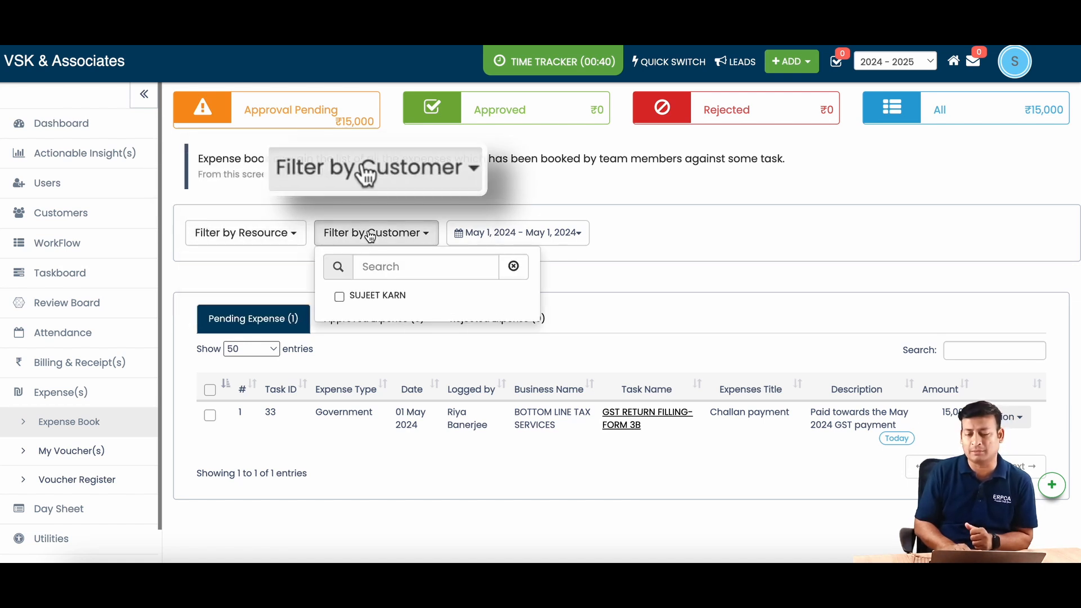
pyautogui.click(571, 235)
pyautogui.click(682, 201)
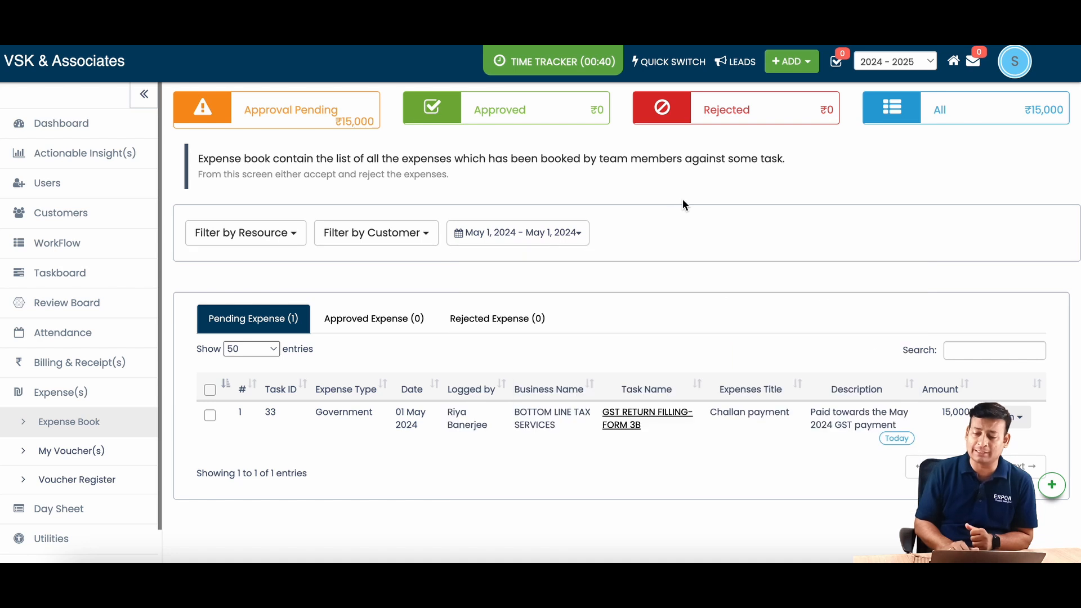
# Step: Collapse the navigation sidebar and review the approval pending summary and the full pending expense row
pyautogui.scroll(2, 682, 198)
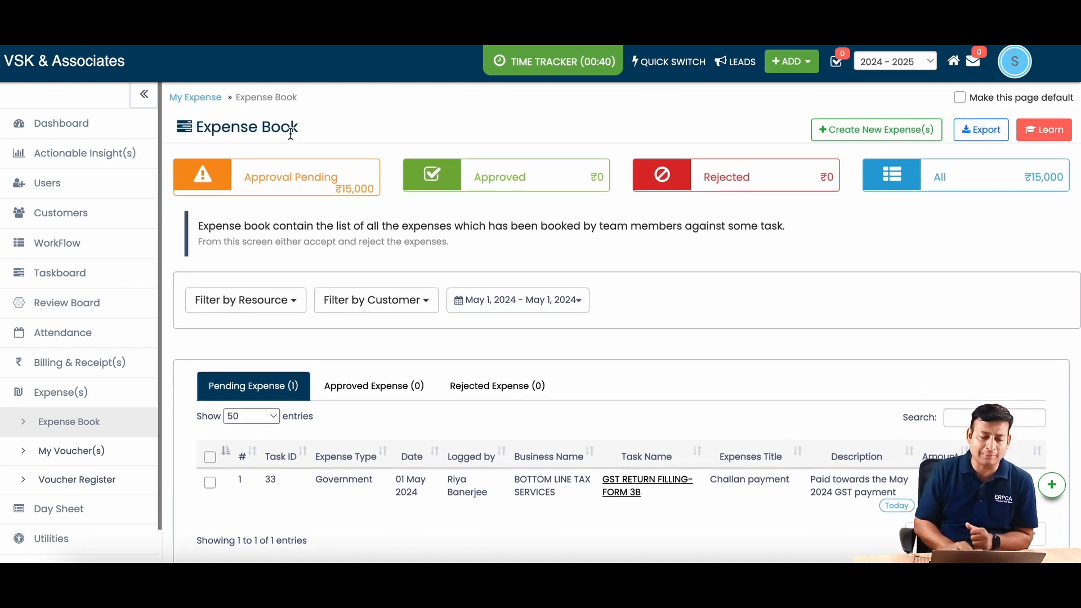
pyautogui.click(145, 94)
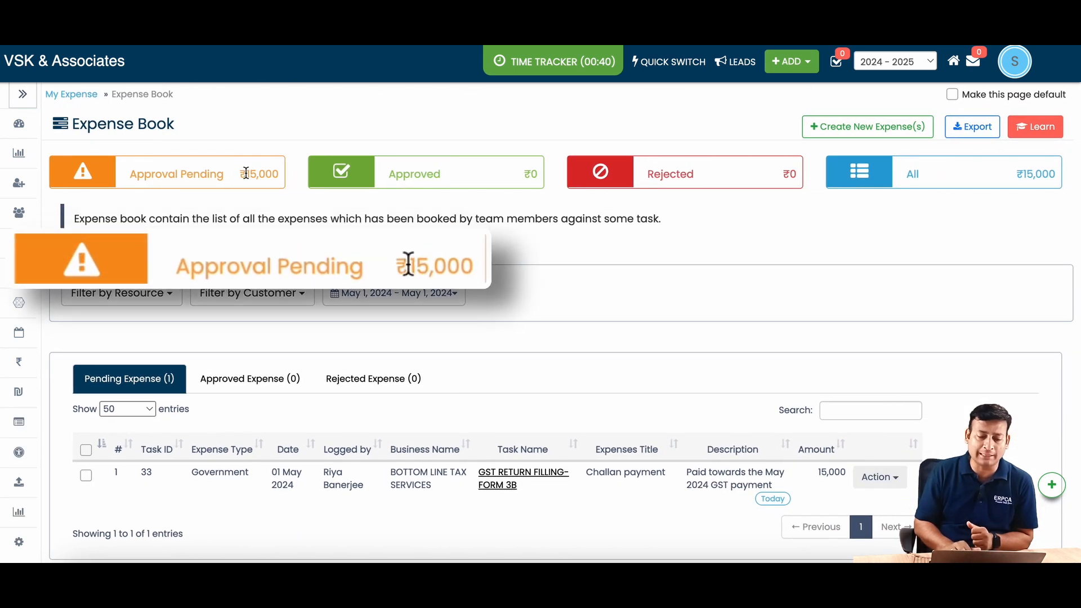
pyautogui.scroll(-3, 328, 234)
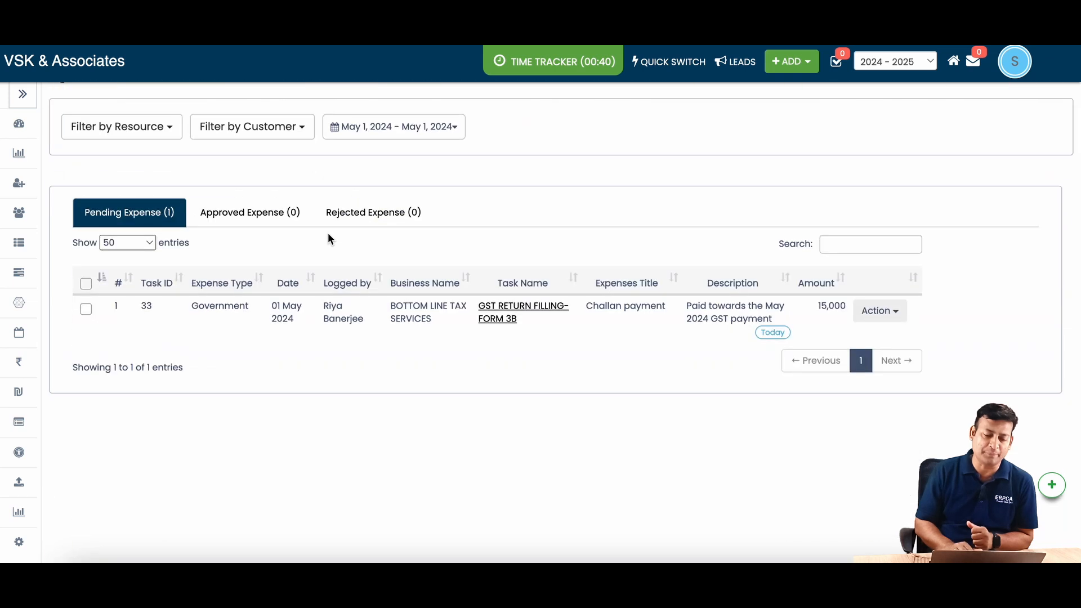
pyautogui.scroll(2, 328, 234)
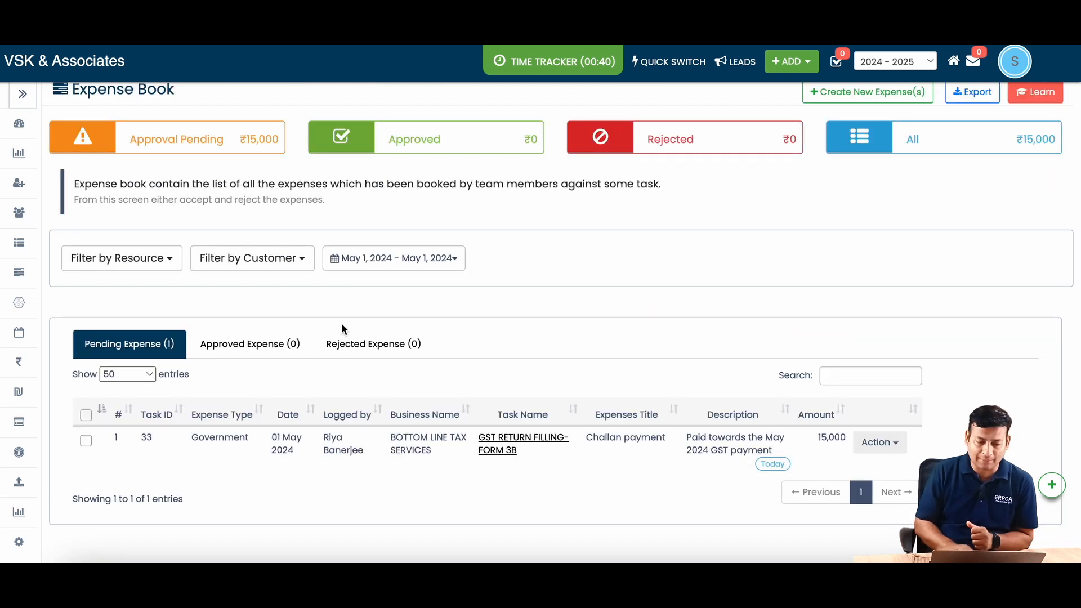
# Step: Look at the actions offered for the pending Challan payment expense, start approving it and cancel the confirmation
pyautogui.click(898, 448)
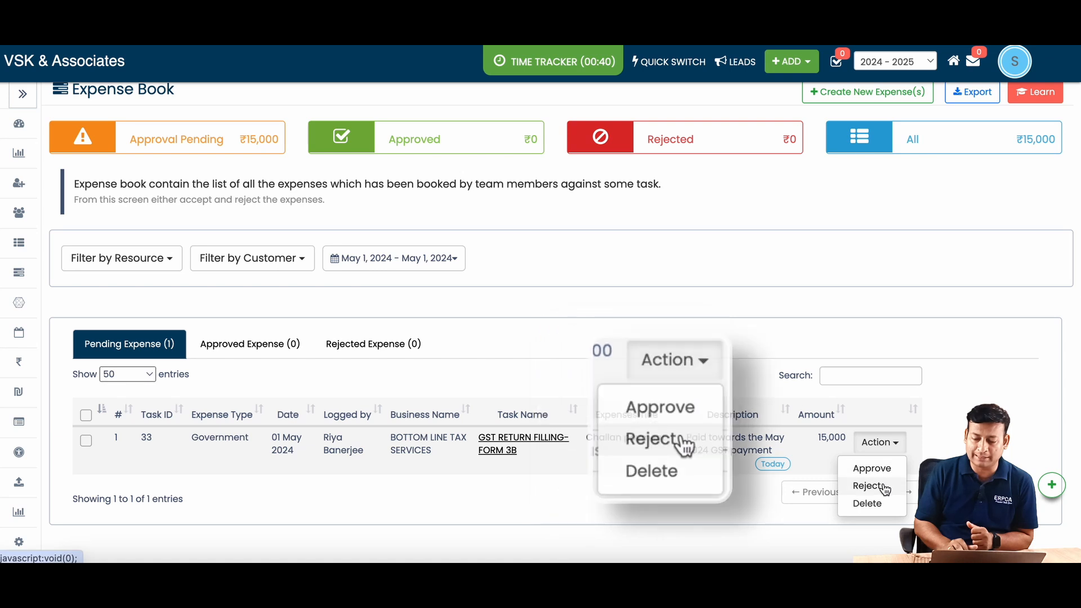
pyautogui.click(590, 498)
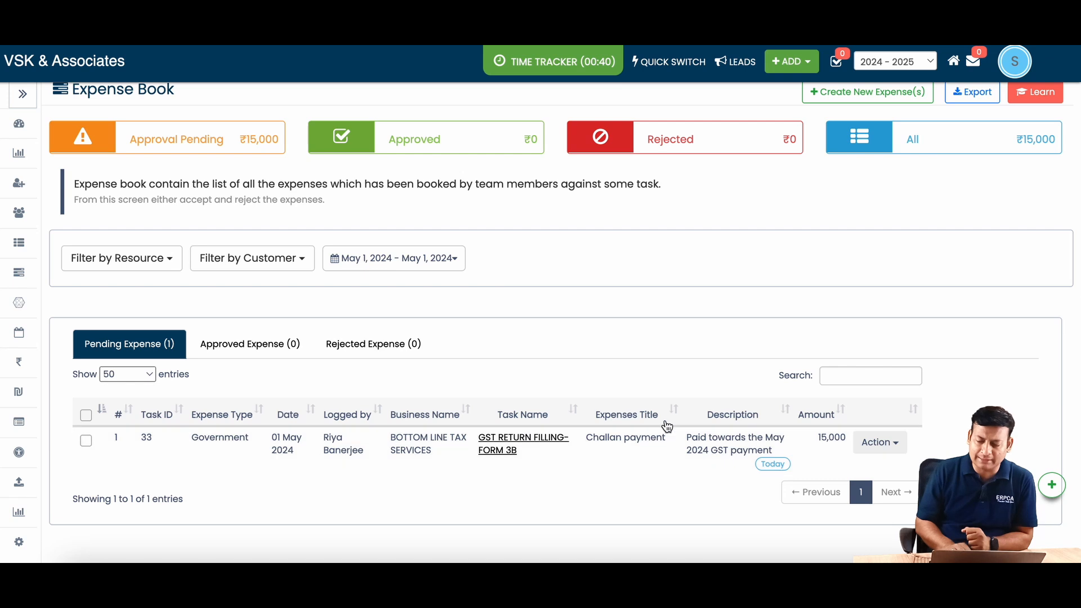
pyautogui.click(883, 449)
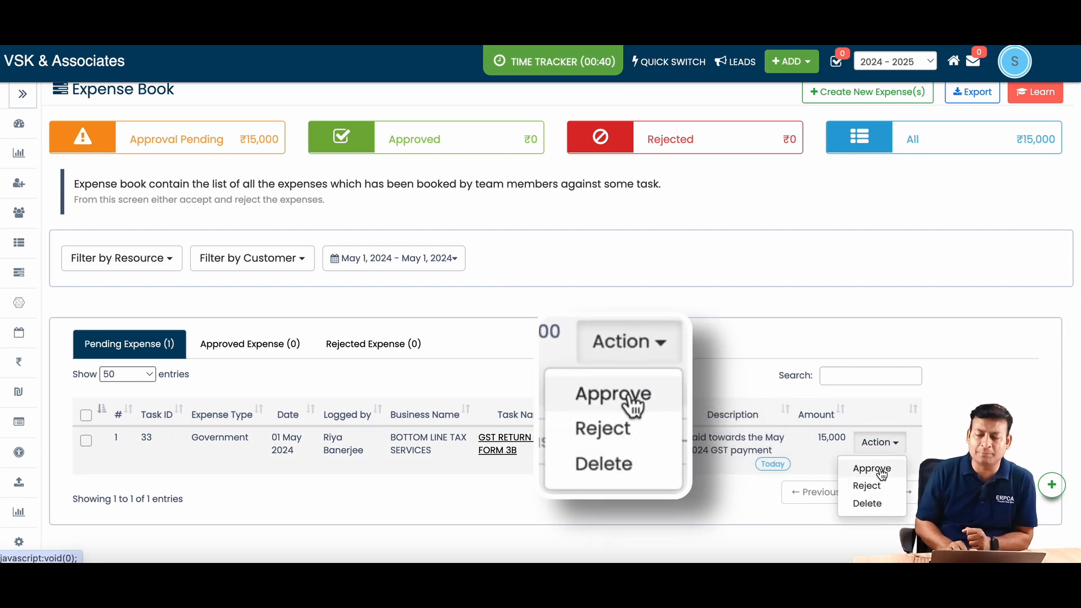
pyautogui.click(872, 469)
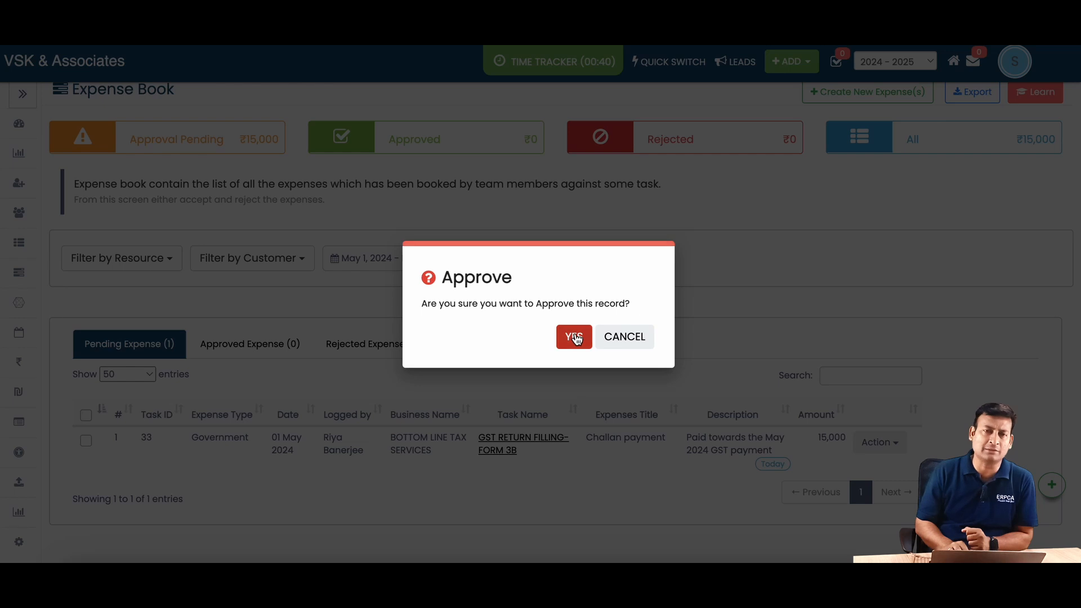
pyautogui.click(630, 350)
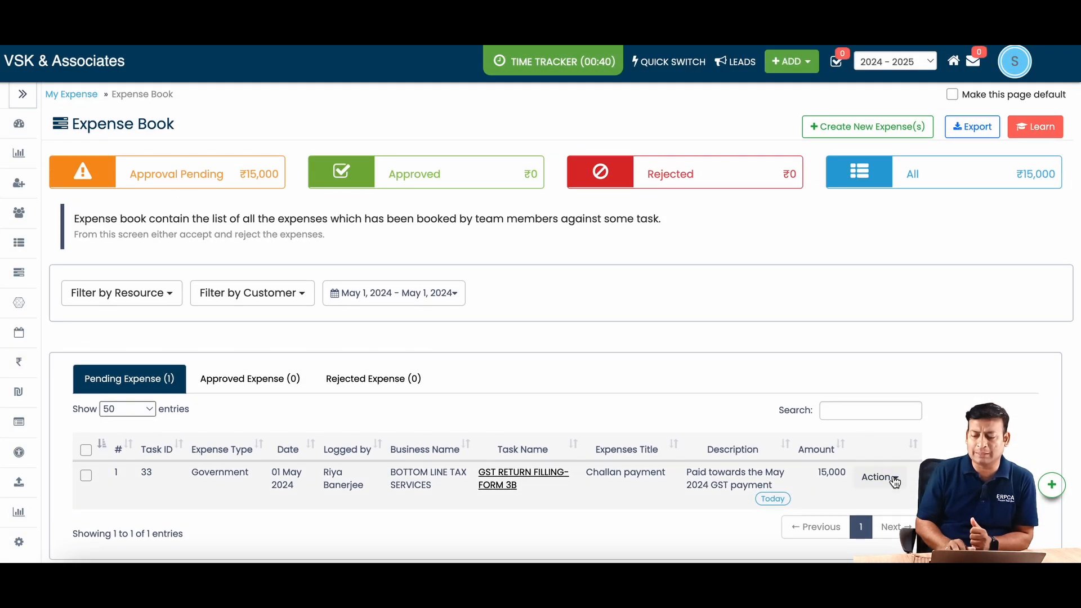
# Step: Open the rejection form for the pending Challan payment expense, inspect its Rejection Description field and cancel the rejection
pyautogui.click(879, 476)
pyautogui.click(870, 520)
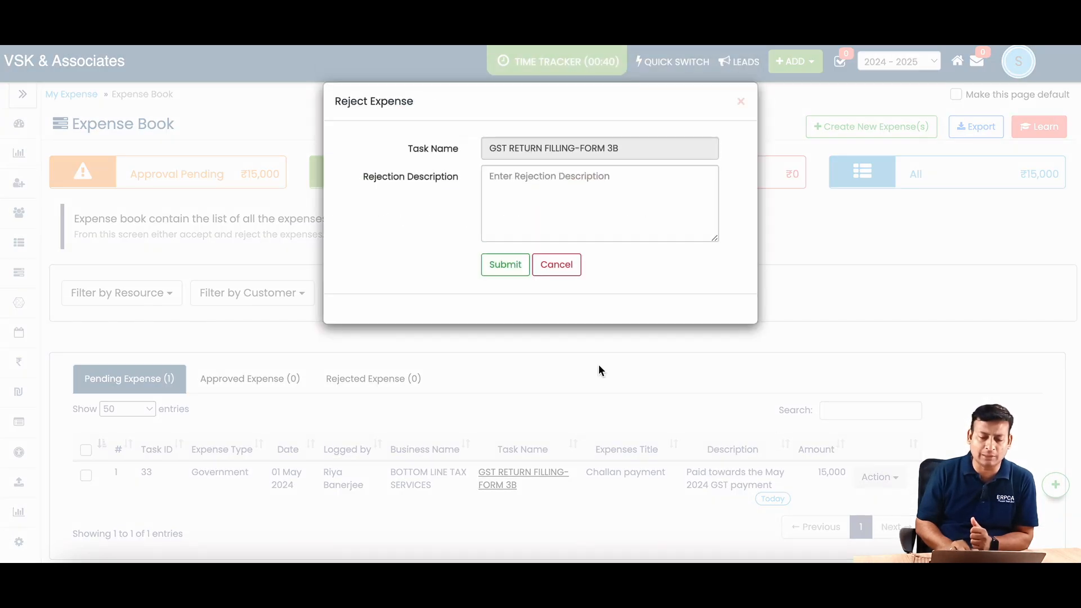
pyautogui.click(598, 200)
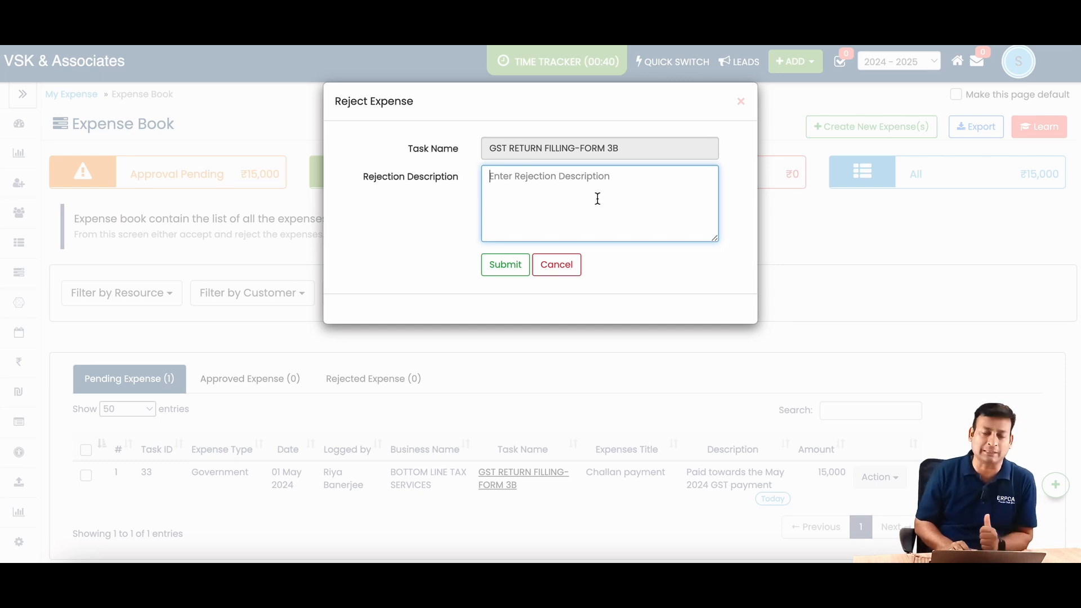
pyautogui.click(575, 269)
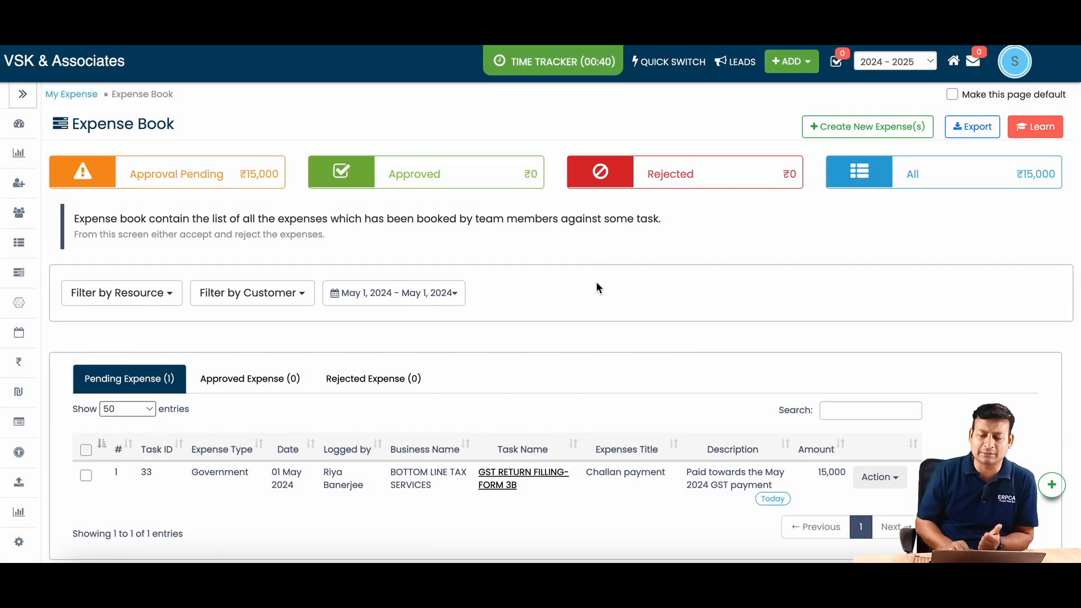
# Step: Approve the pending Challan payment expense for the GST RETURN FILLING-FORM 3B task and dismiss the success message
pyautogui.click(905, 482)
pyautogui.click(874, 502)
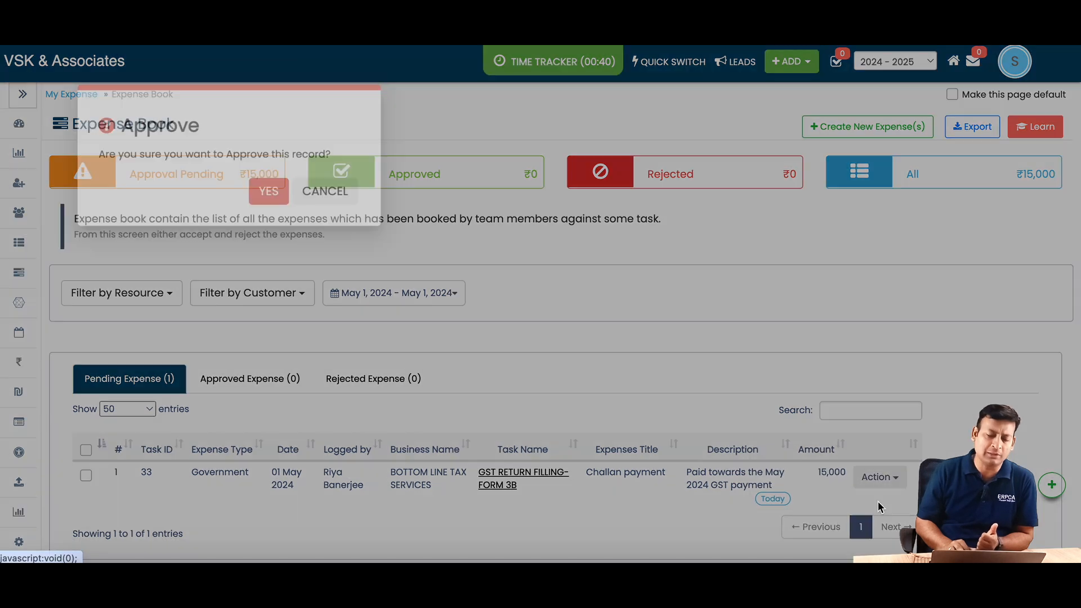
pyautogui.click(577, 336)
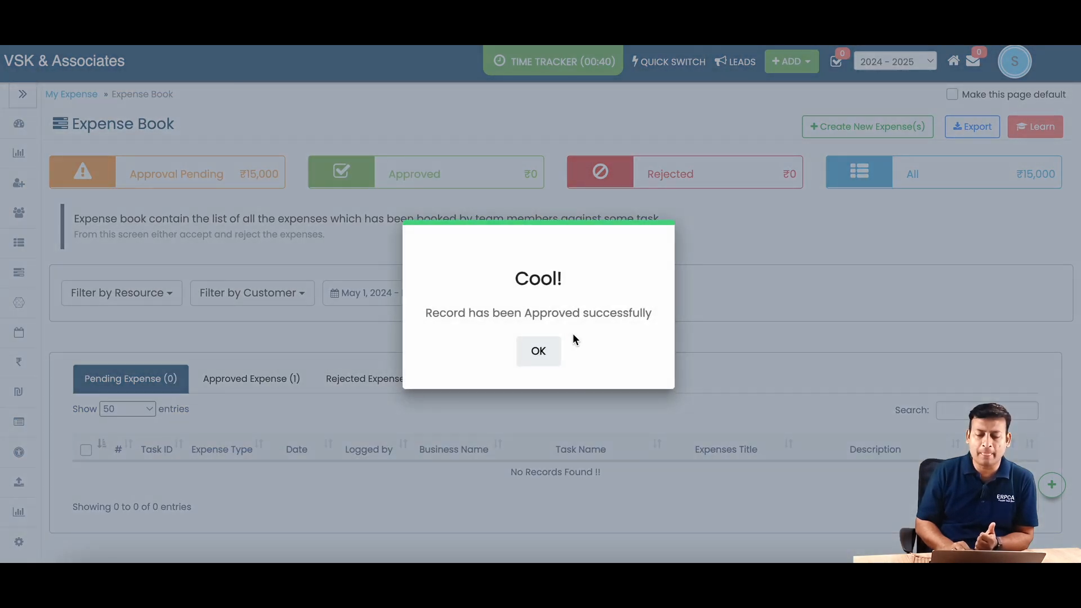
pyautogui.click(550, 352)
pyautogui.hscroll(-5, 502, 309)
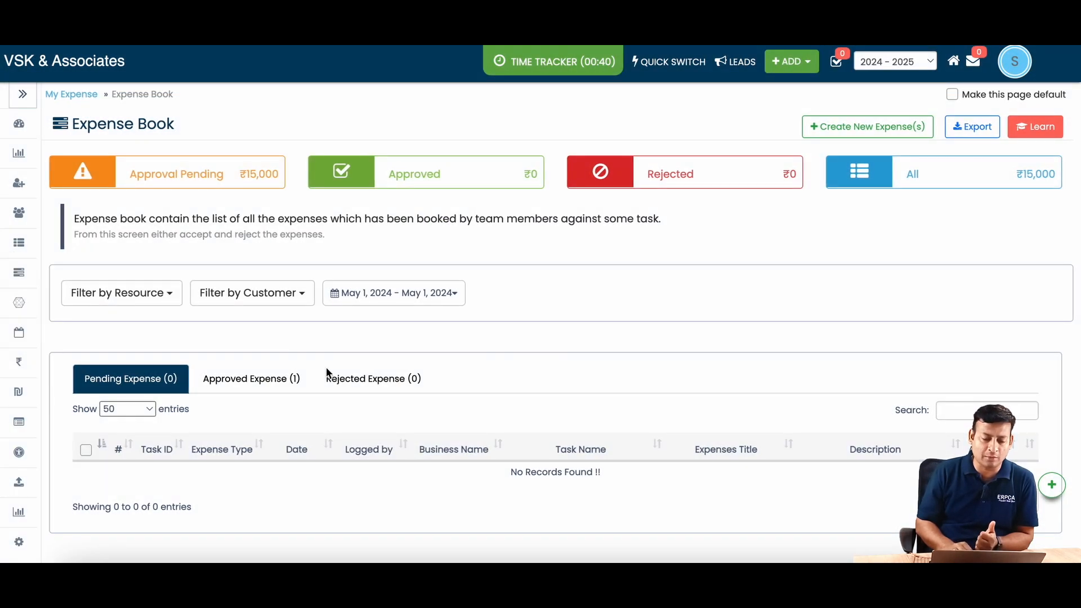
# Step: Reload the Expense Book, review the approved expenses list and expand the navigation sidebar again
pyautogui.click(63, 99)
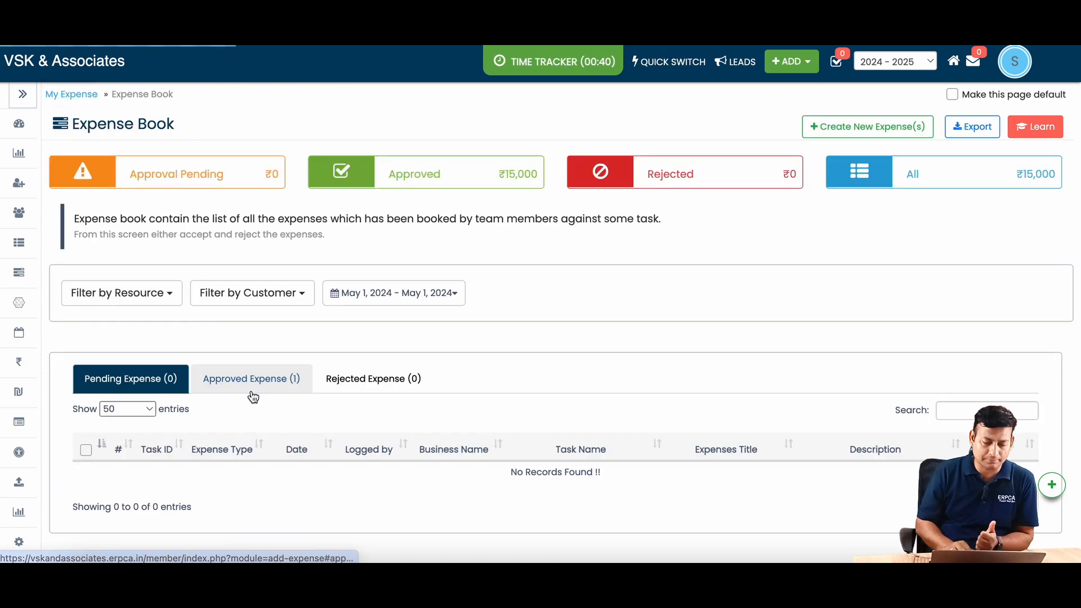
pyautogui.click(242, 394)
pyautogui.scroll(-2, 600, 345)
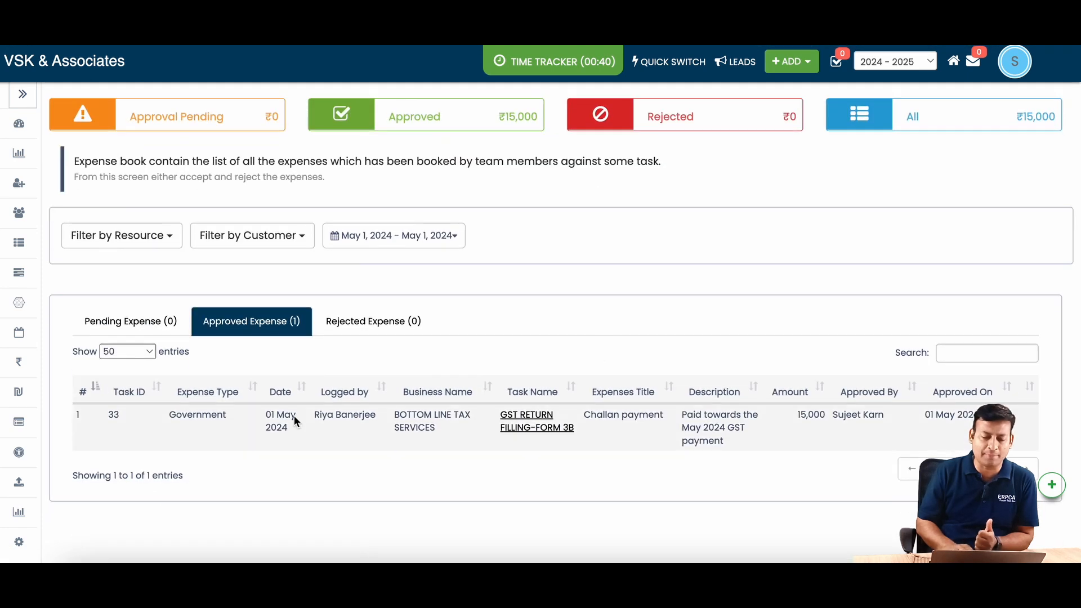
pyautogui.scroll(1, 261, 236)
pyautogui.click(25, 96)
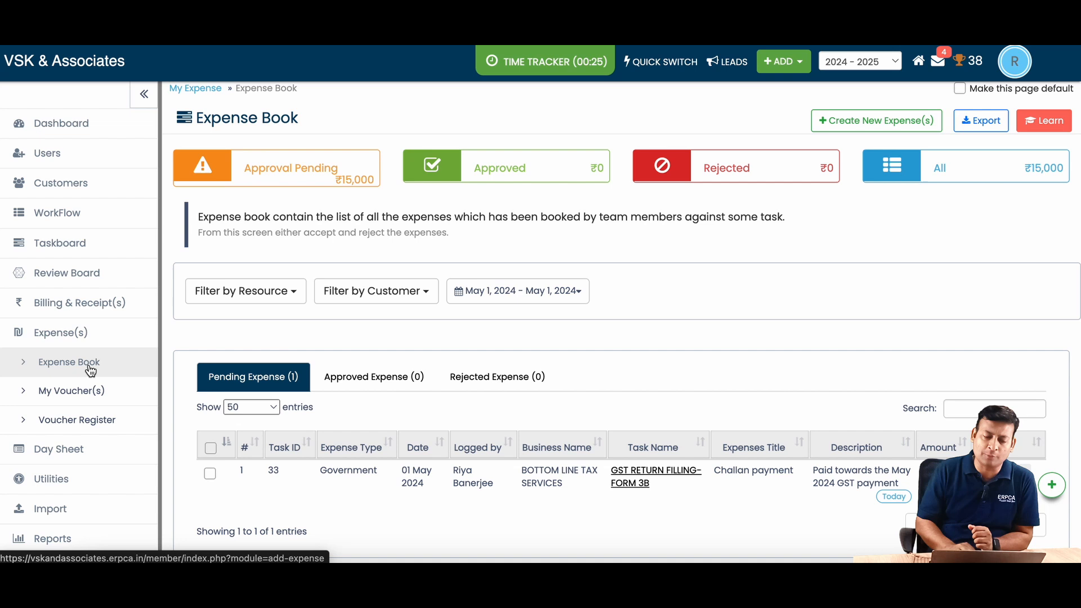
# Step: Reload the Expense Book in the team member's account and examine the approved expenses list
pyautogui.click(90, 370)
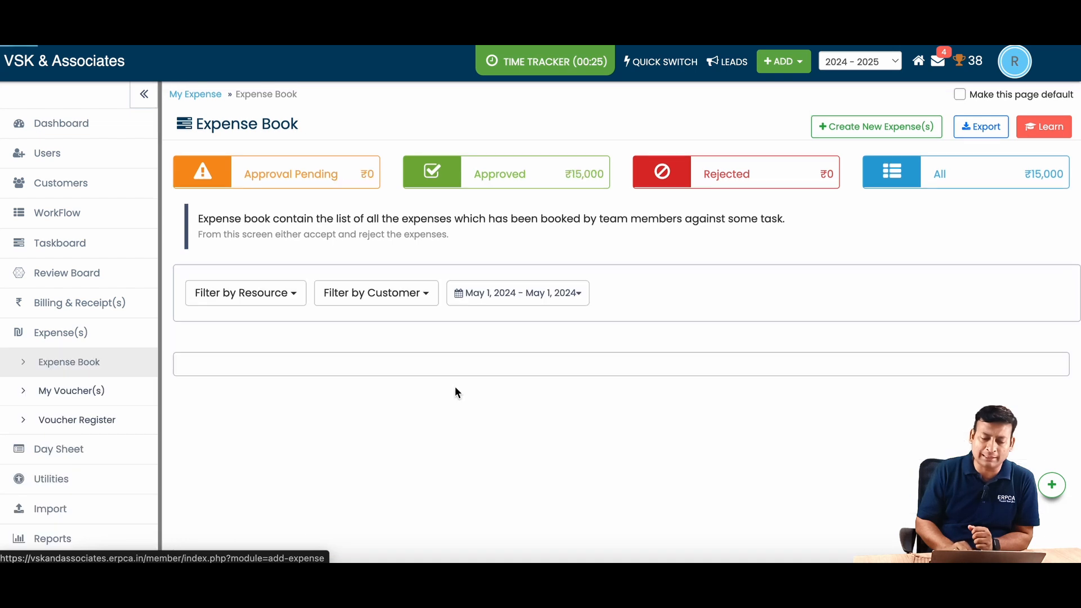
pyautogui.click(397, 390)
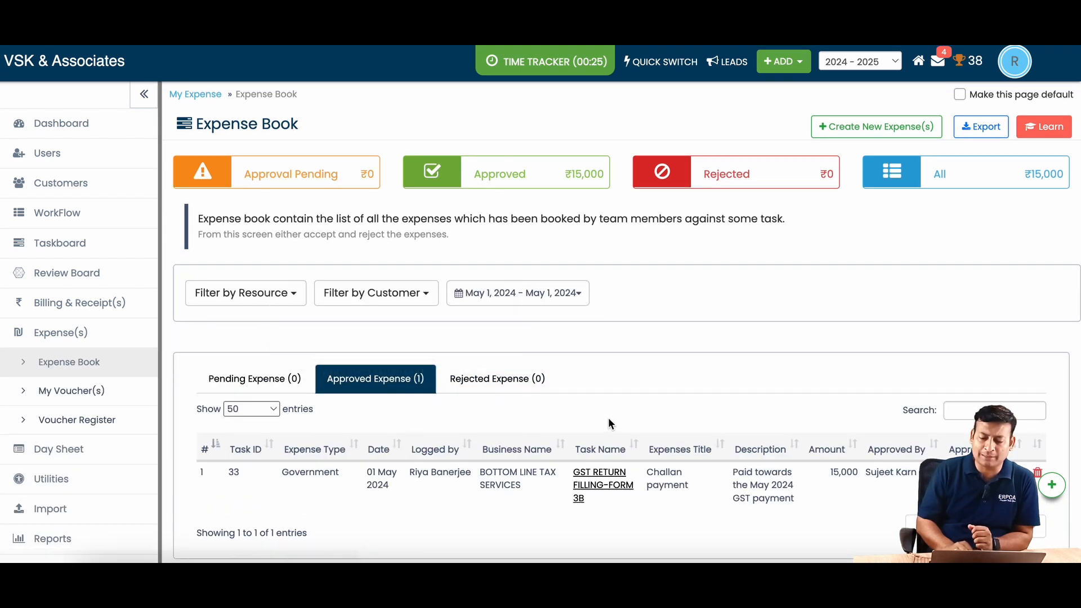
pyautogui.scroll(-1, 400, 397)
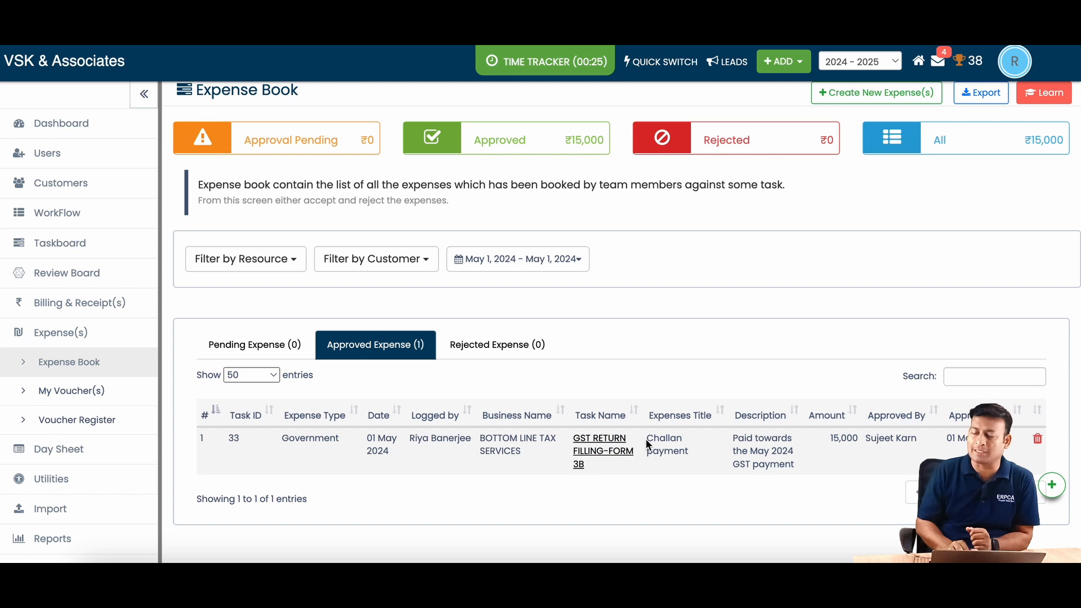
pyautogui.scroll(-1, 619, 405)
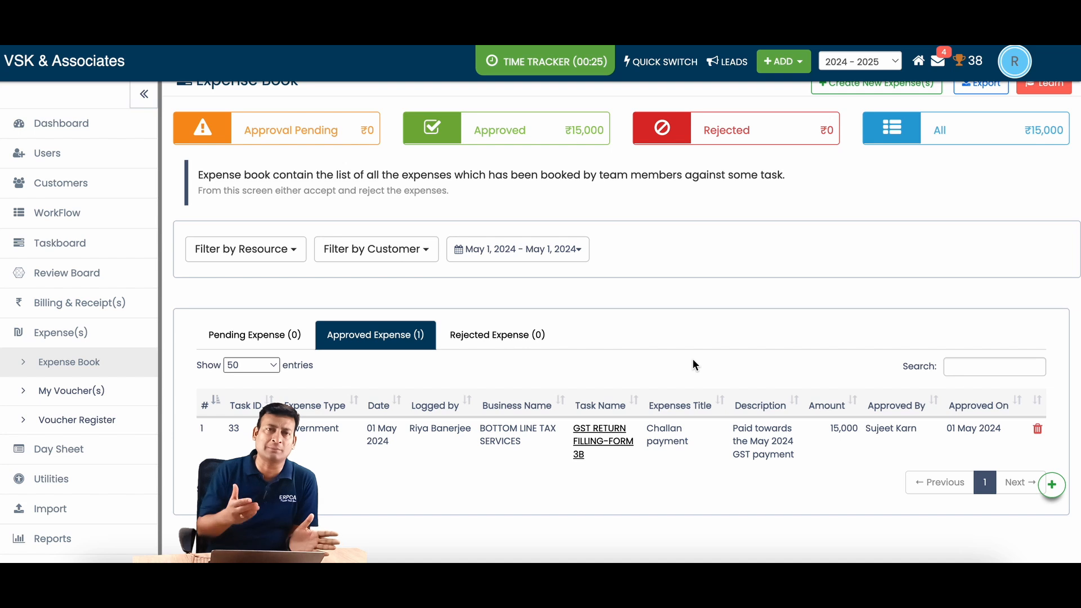
# Step: Start deleting the approved Challan payment expense and cancel the deletion
pyautogui.click(1037, 429)
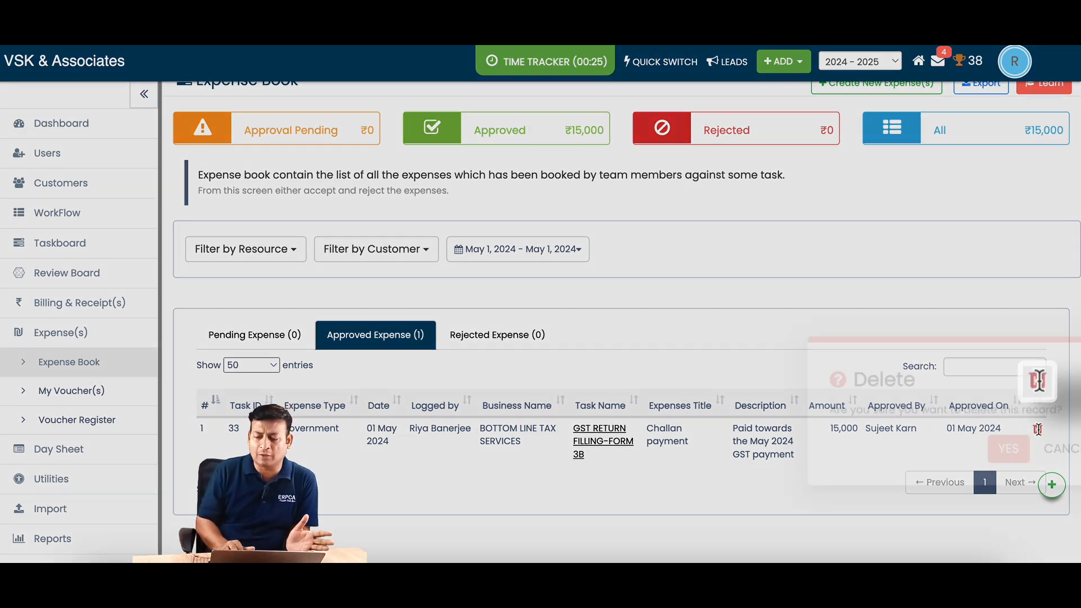
pyautogui.click(632, 337)
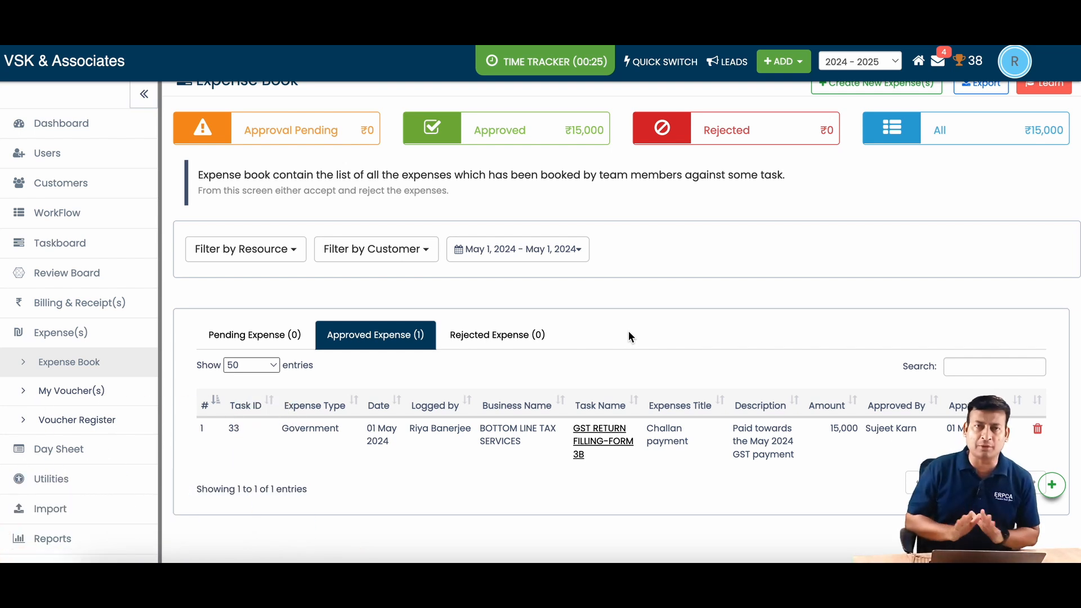
pyautogui.scroll(1, 630, 335)
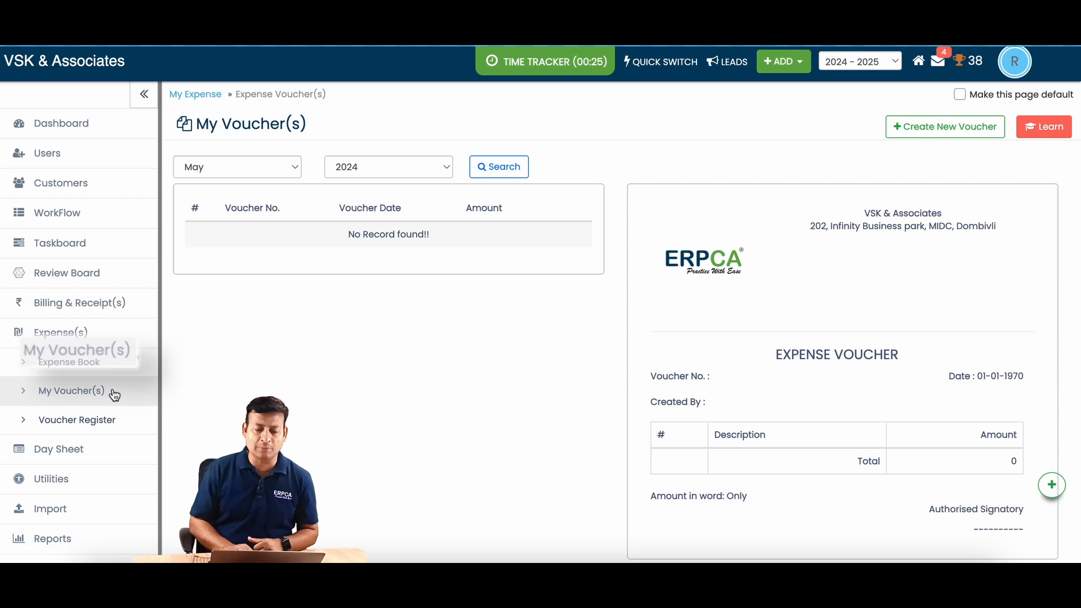
# Step: Start creating a new expense voucher from My Voucher(s) and try selecting the pending logged expenses
pyautogui.scroll(-1, 498, 354)
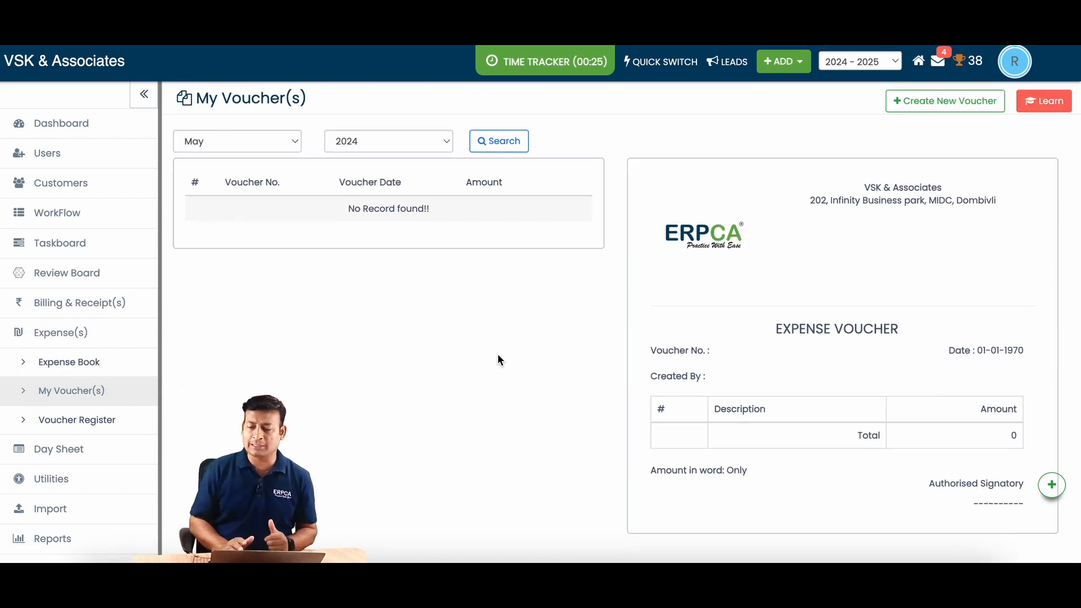
pyautogui.scroll(1, 479, 271)
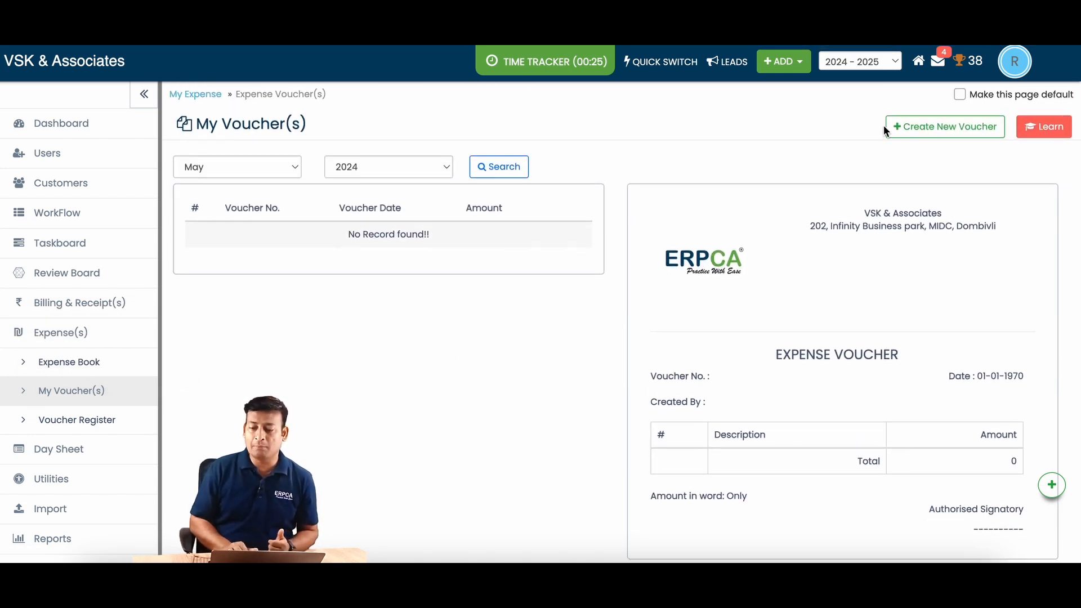
pyautogui.click(944, 127)
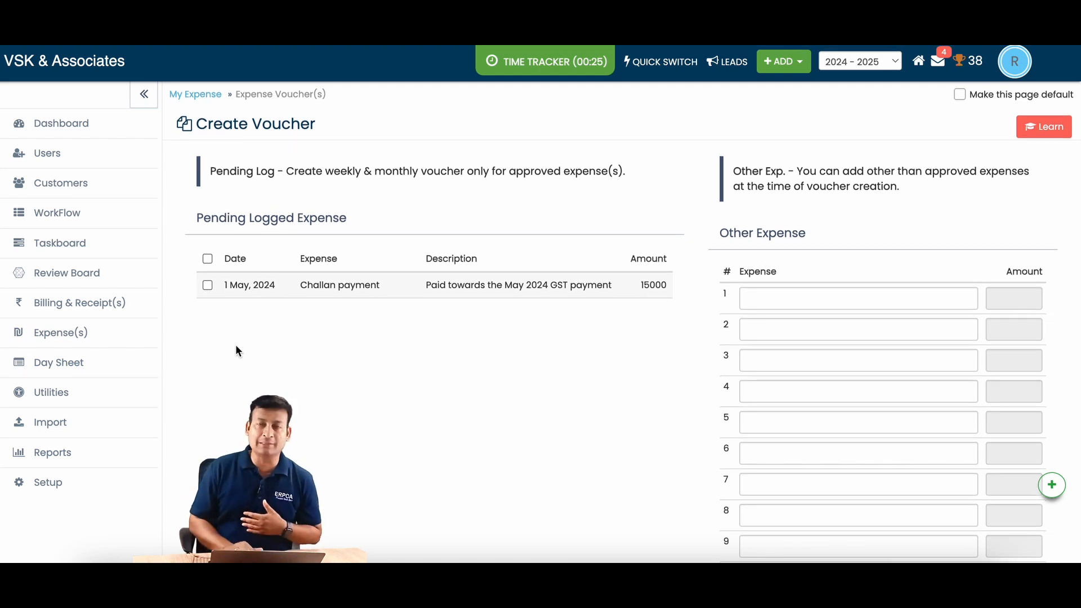
pyautogui.click(207, 258)
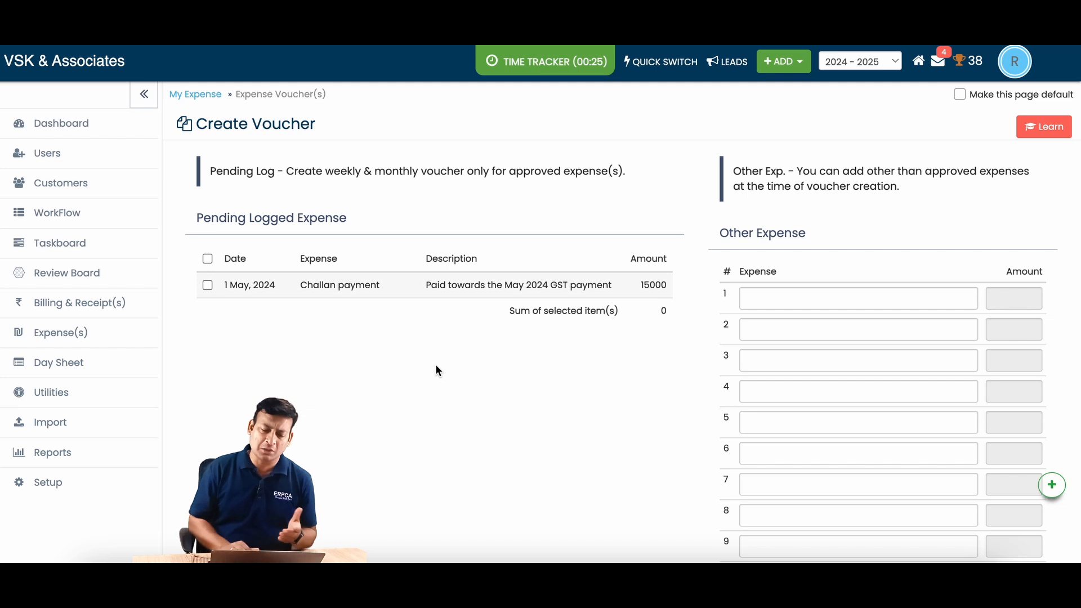
# Step: Enter "Travel expense : Train Fare" with an amount of 250 as the first other expense
pyautogui.click(824, 296)
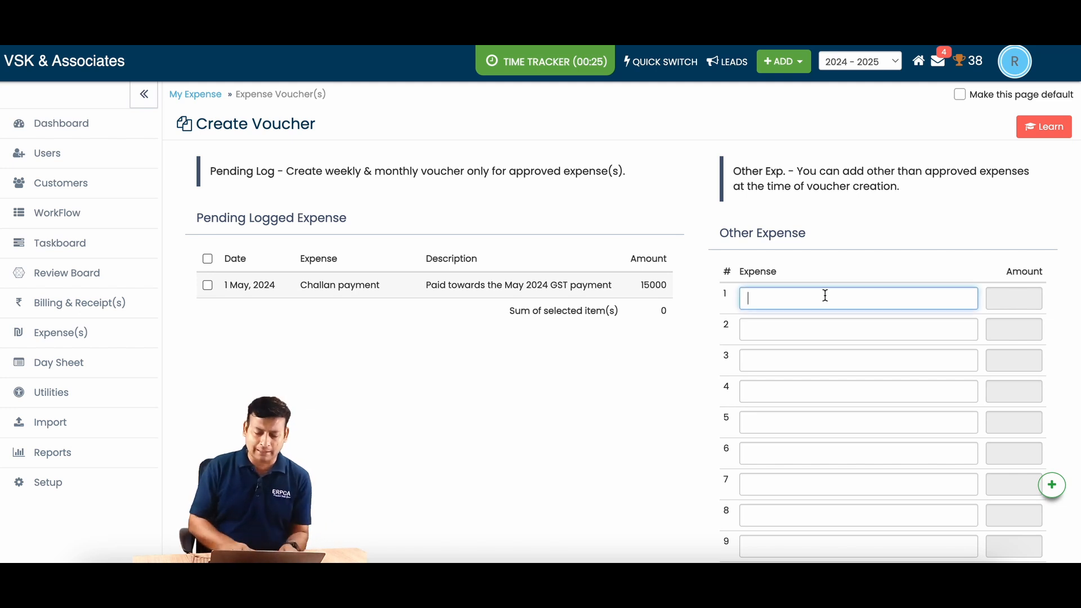
pyautogui.write('Trav')
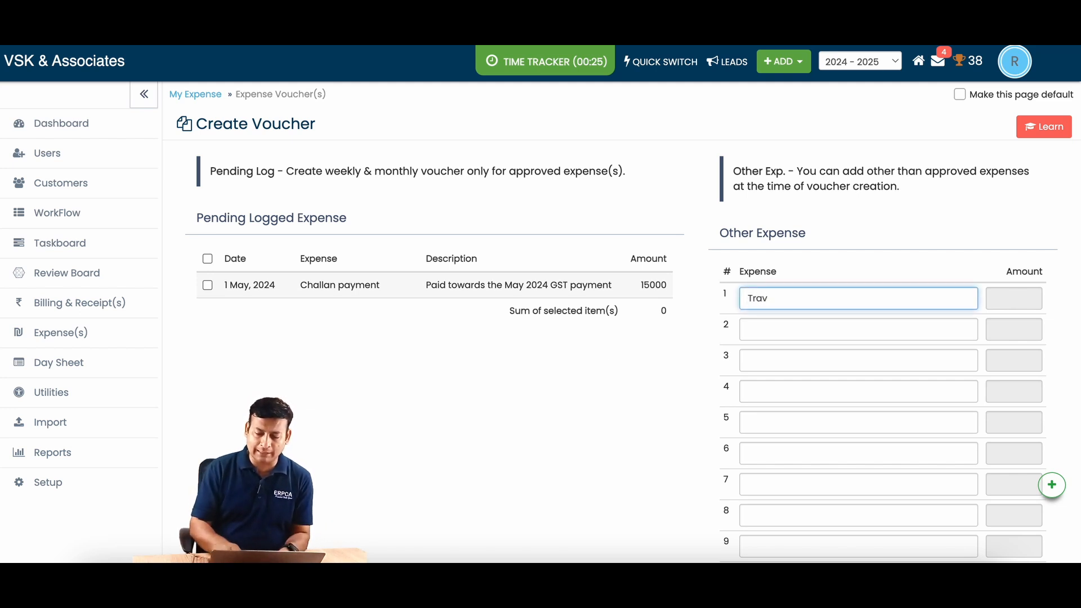
pyautogui.press('BackSpace')
pyautogui.write('a')
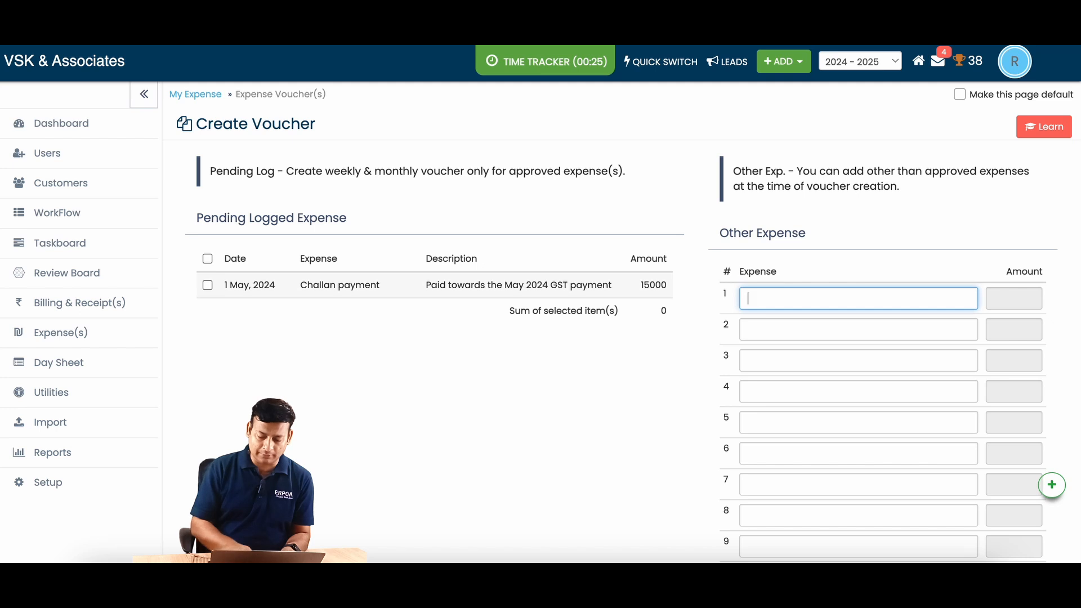
pyautogui.write('Travel expense : Train Fare')
pyautogui.press('Tab')
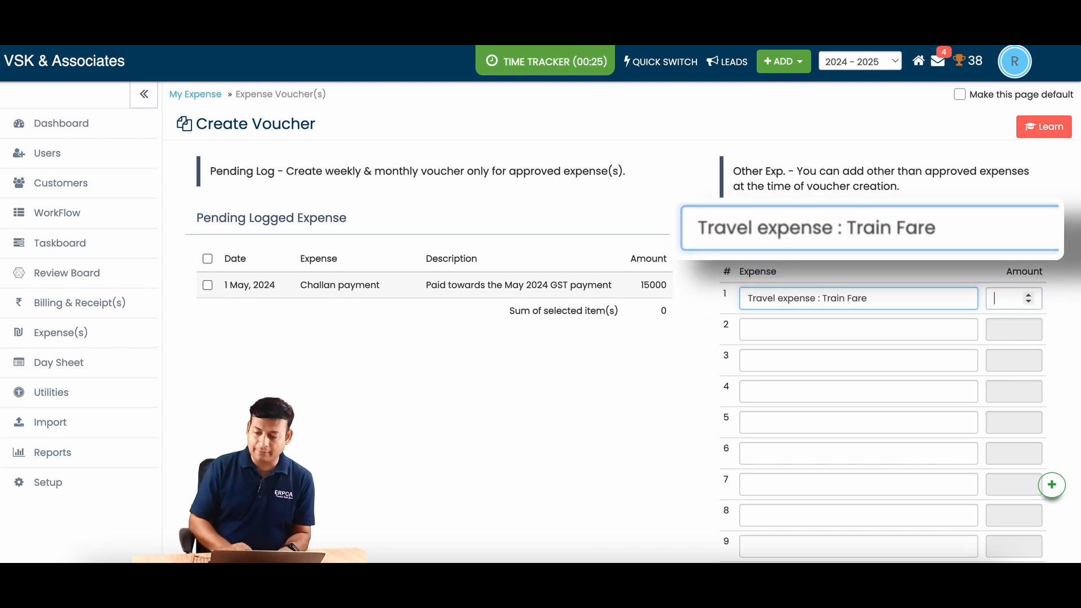
pyautogui.write('25')
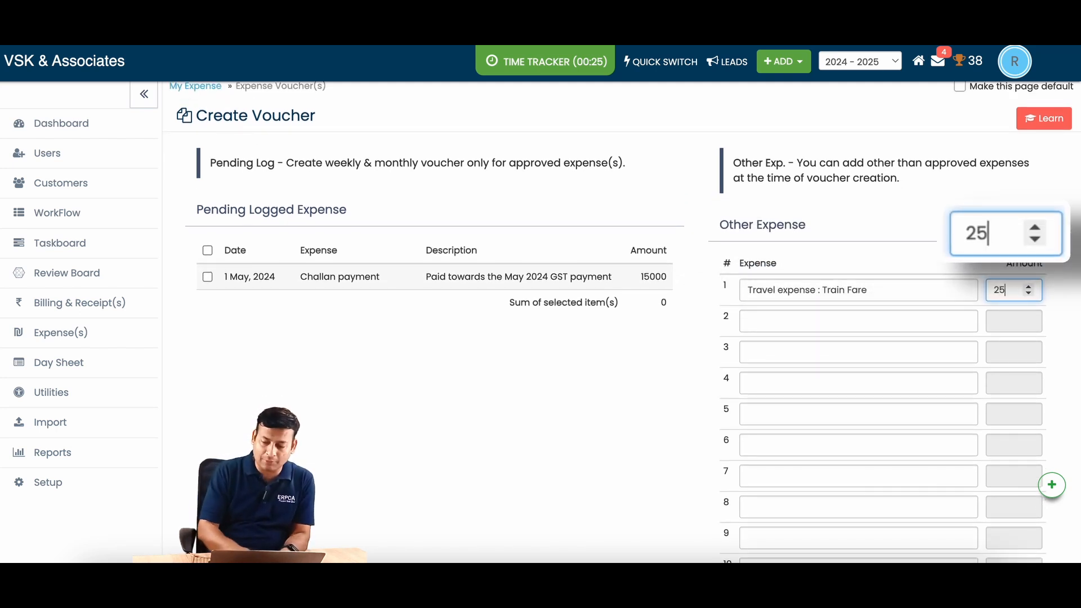
pyautogui.write('0')
# Step: Add "Food Bill" with an amount of 450 as the second other expense
pyautogui.click(774, 322)
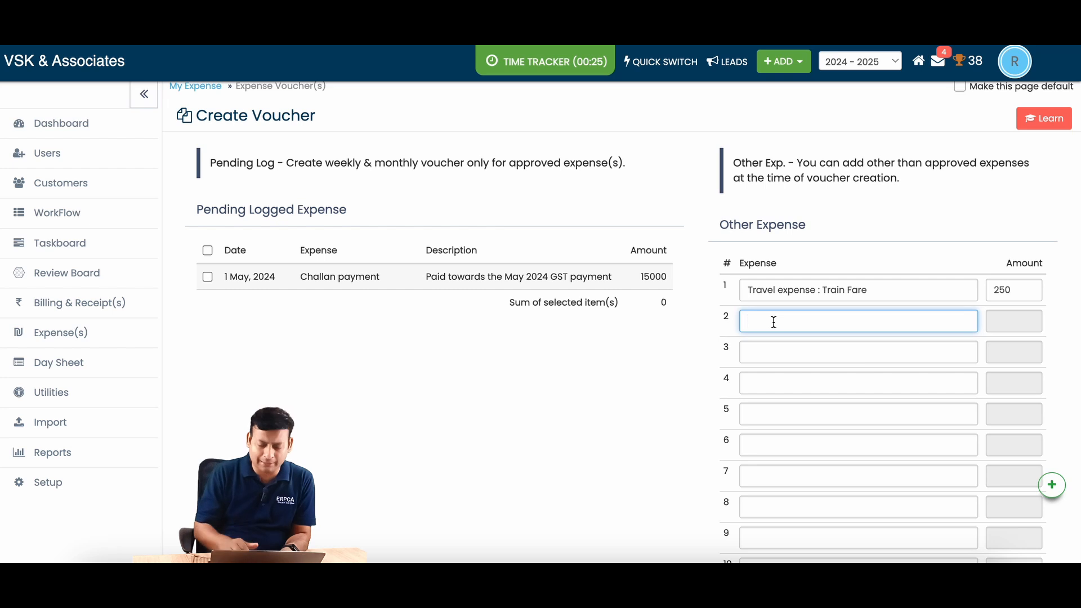
pyautogui.write('Food Bill')
pyautogui.press('Tab')
pyautogui.write('450')
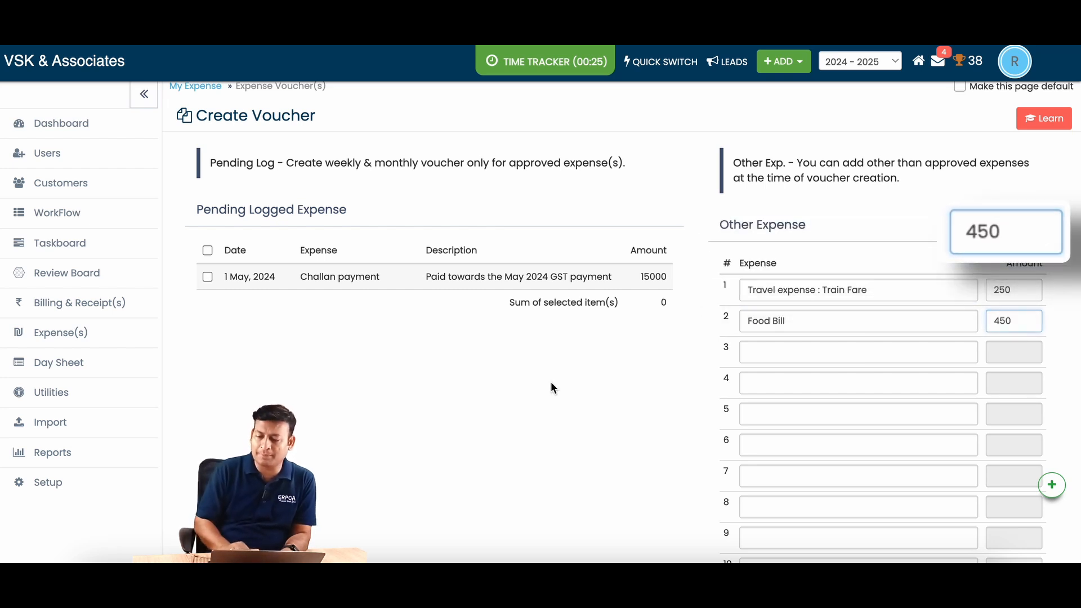
# Step: Check the voucher totals, include the pending Challan payment expense and submit the voucher
pyautogui.scroll(-5, 550, 387)
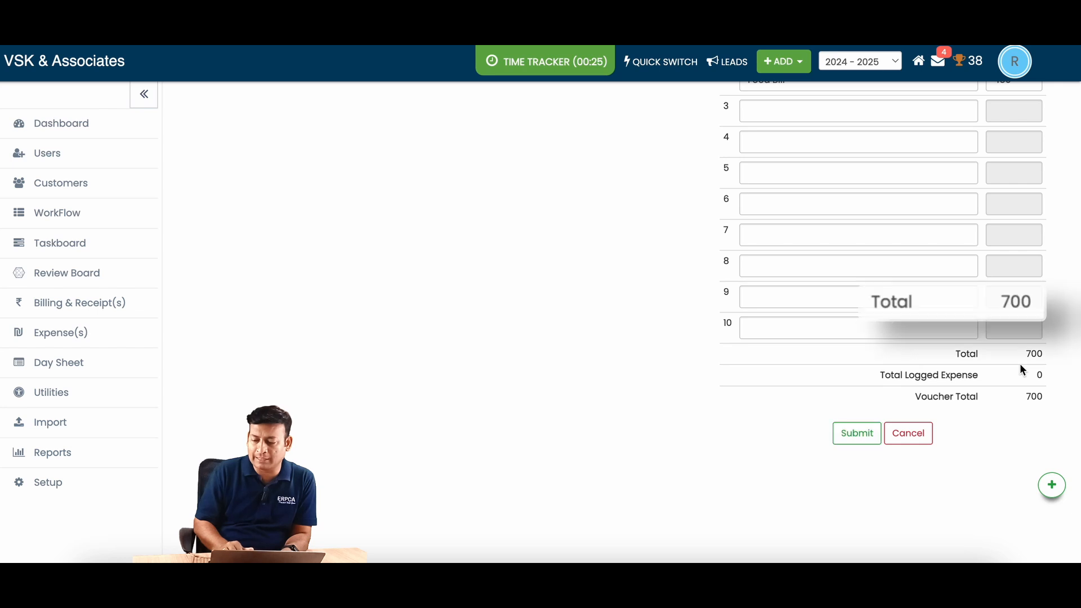
pyautogui.scroll(5, 770, 318)
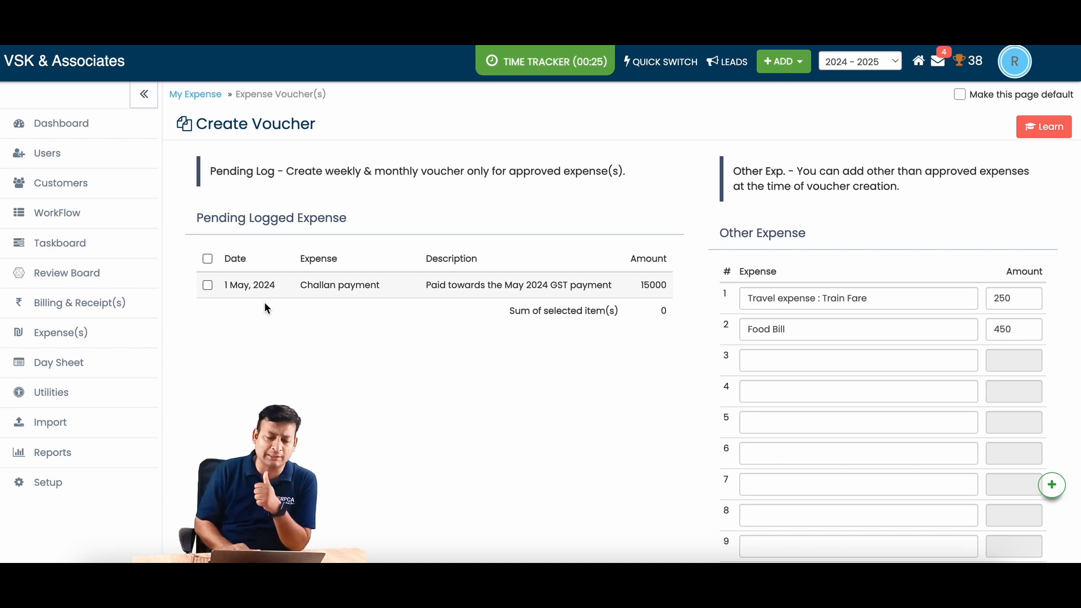
pyautogui.click(208, 258)
pyautogui.scroll(-1, 461, 346)
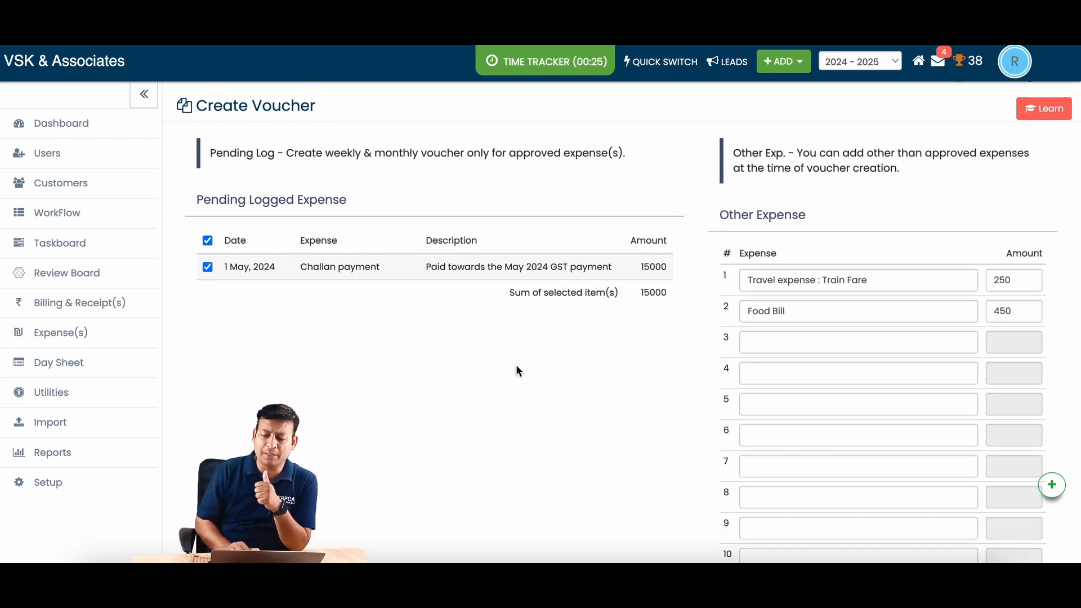
pyautogui.scroll(-5, 644, 338)
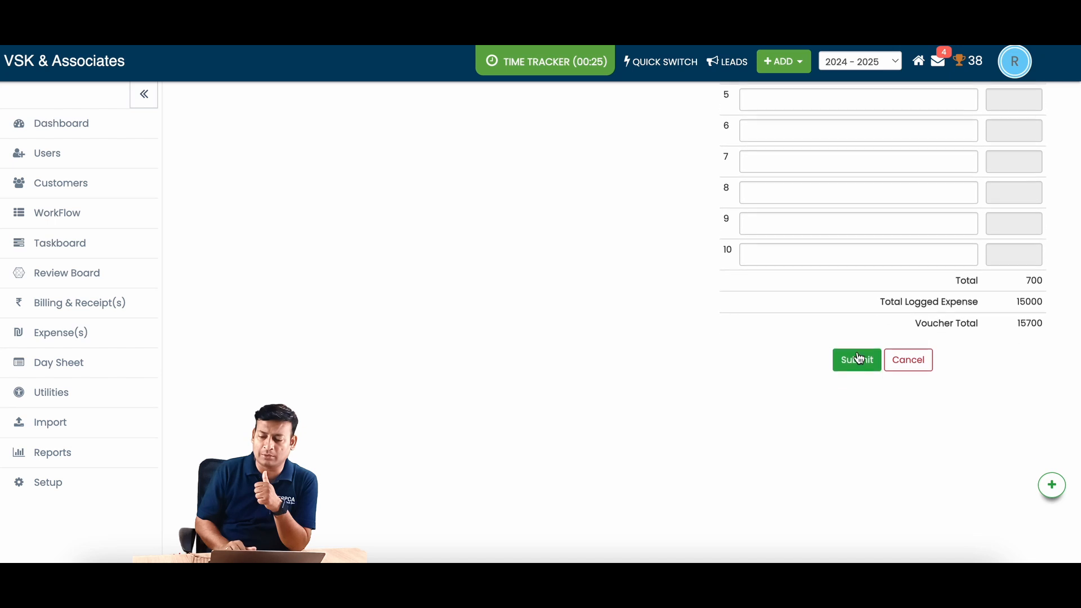
pyautogui.click(856, 360)
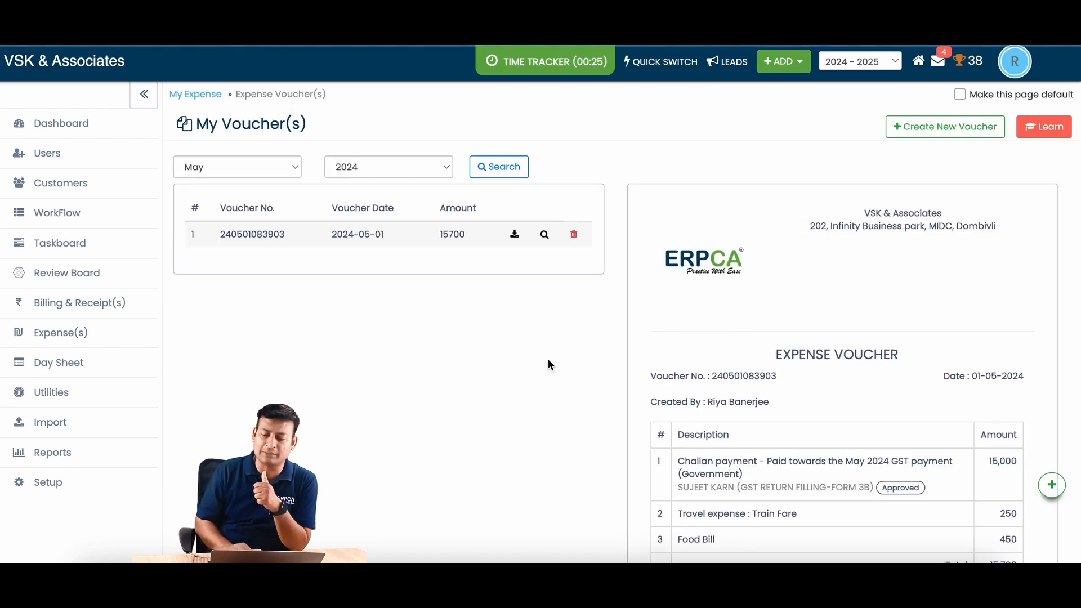
# Step: Examine the new expense voucher's preview, including its line items, approval status and total
pyautogui.scroll(-2, 548, 360)
pyautogui.scroll(-1, 784, 229)
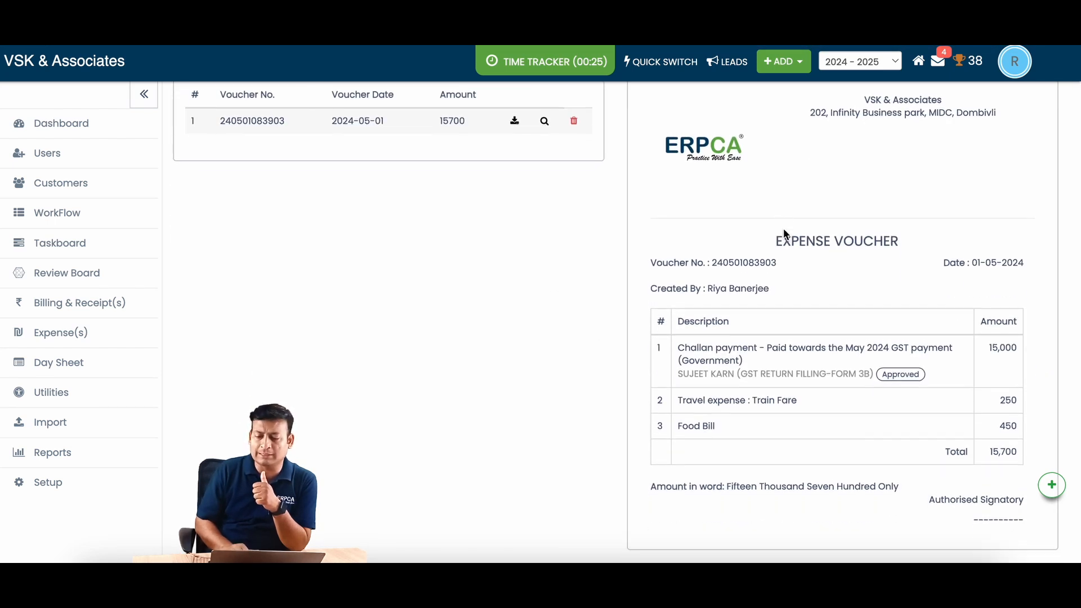
pyautogui.scroll(1, 784, 229)
pyautogui.scroll(-1, 784, 229)
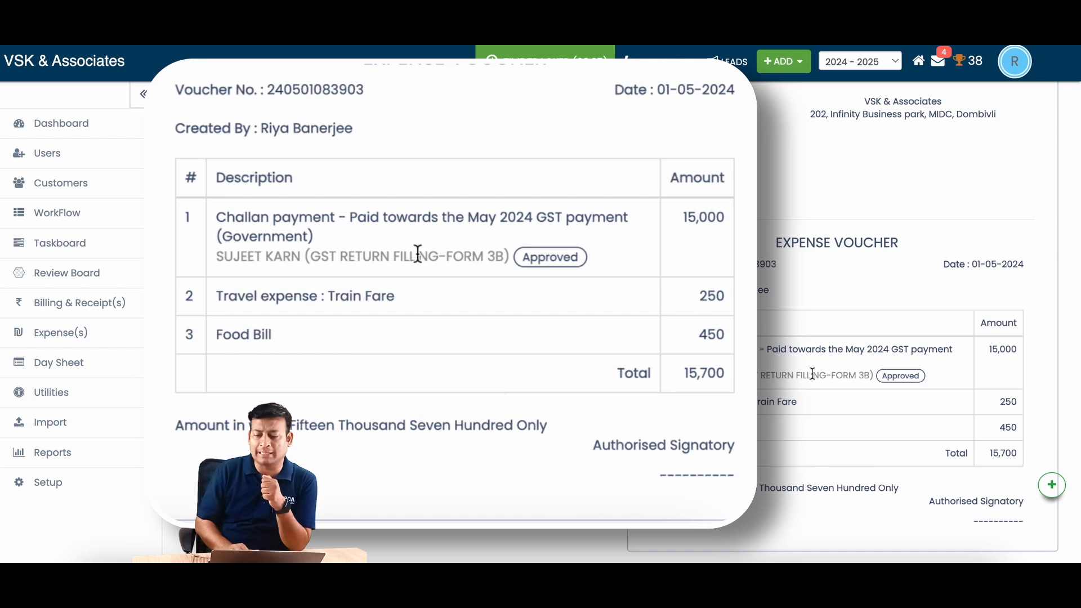
pyautogui.scroll(1, 953, 409)
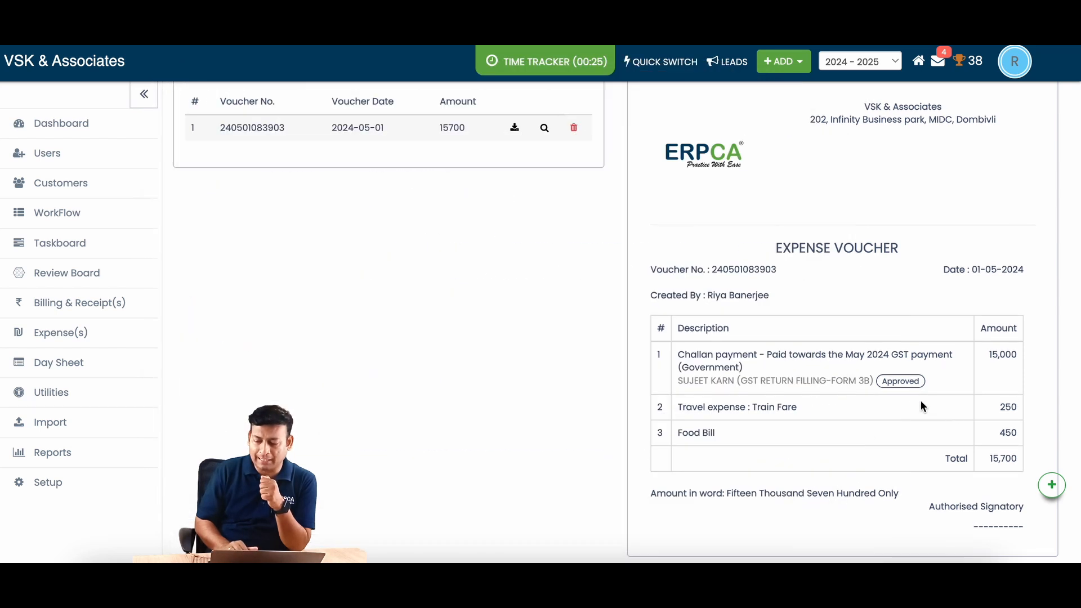
pyautogui.doubleClick(889, 382)
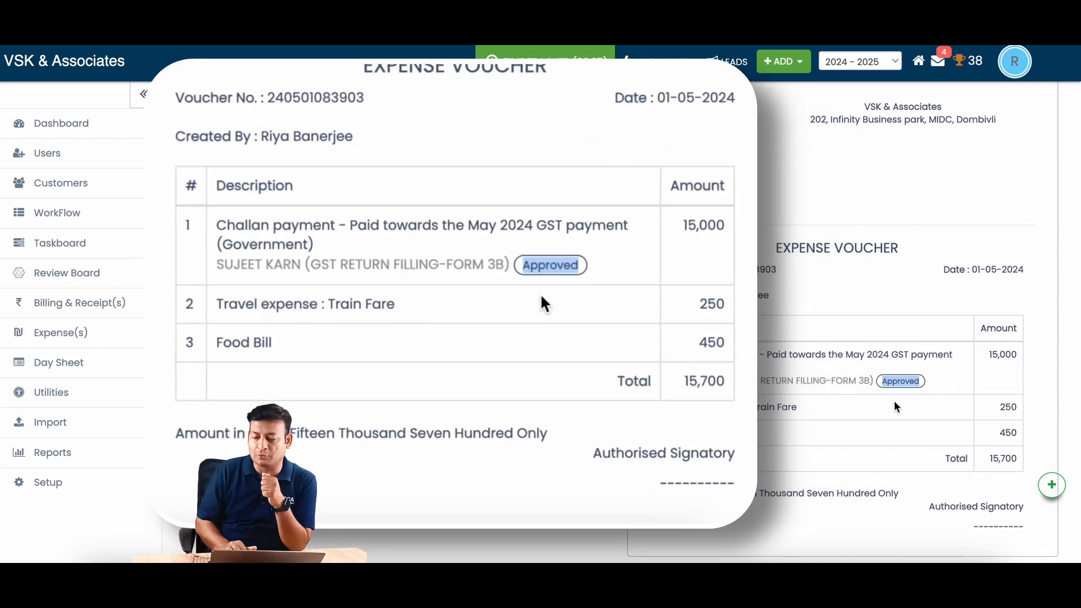
pyautogui.click(886, 412)
pyautogui.scroll(-1, 886, 412)
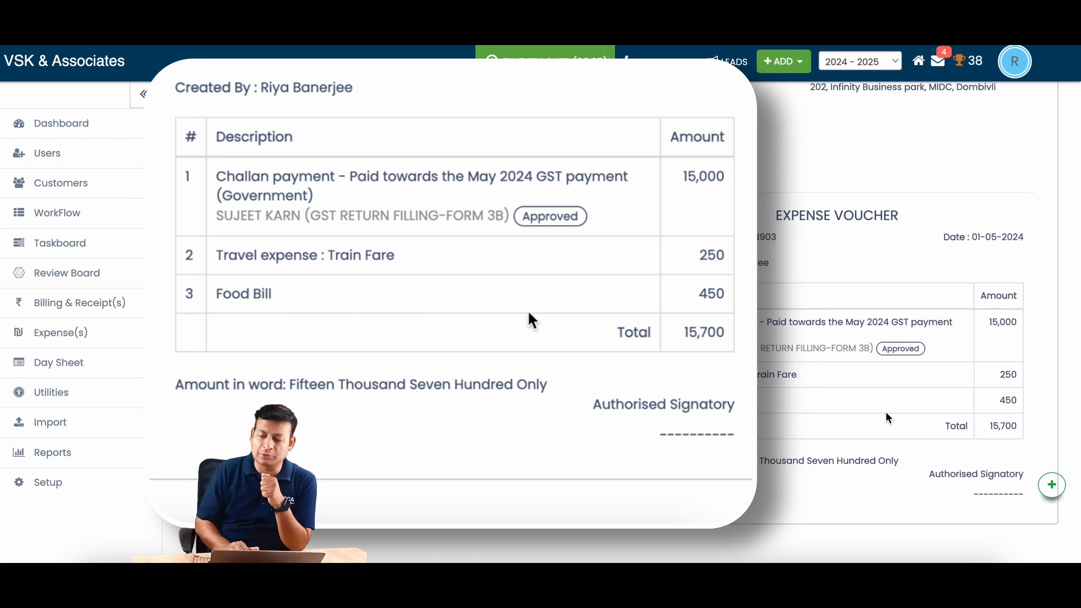
pyautogui.scroll(3, 888, 408)
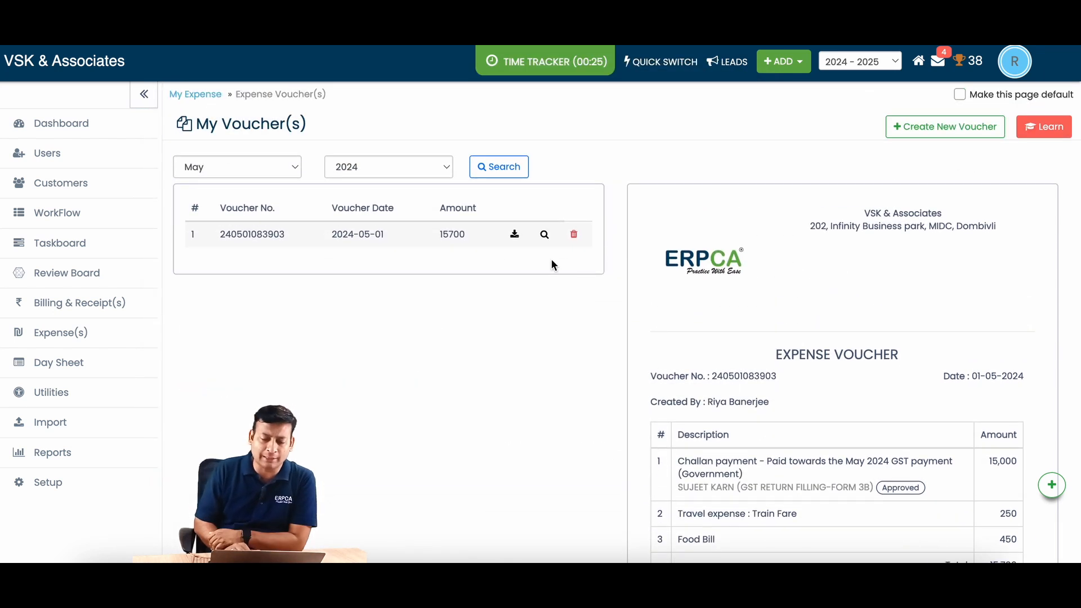
# Step: Download the new voucher as a PDF, open the file and review its header, expense lines and total
pyautogui.click(515, 235)
pyautogui.click(786, 408)
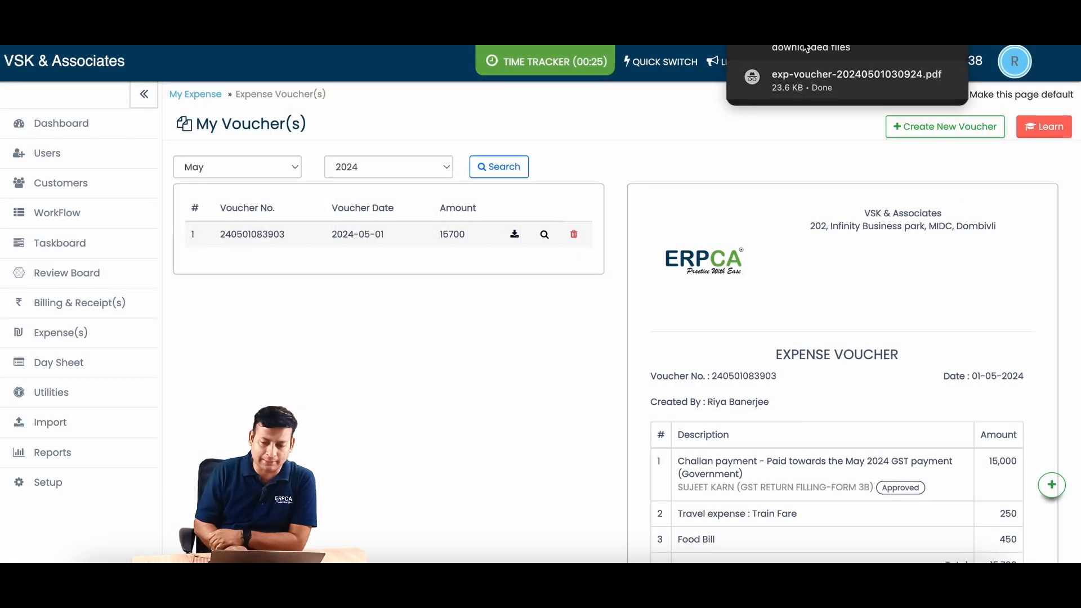
pyautogui.click(804, 76)
pyautogui.scroll(-3, 628, 331)
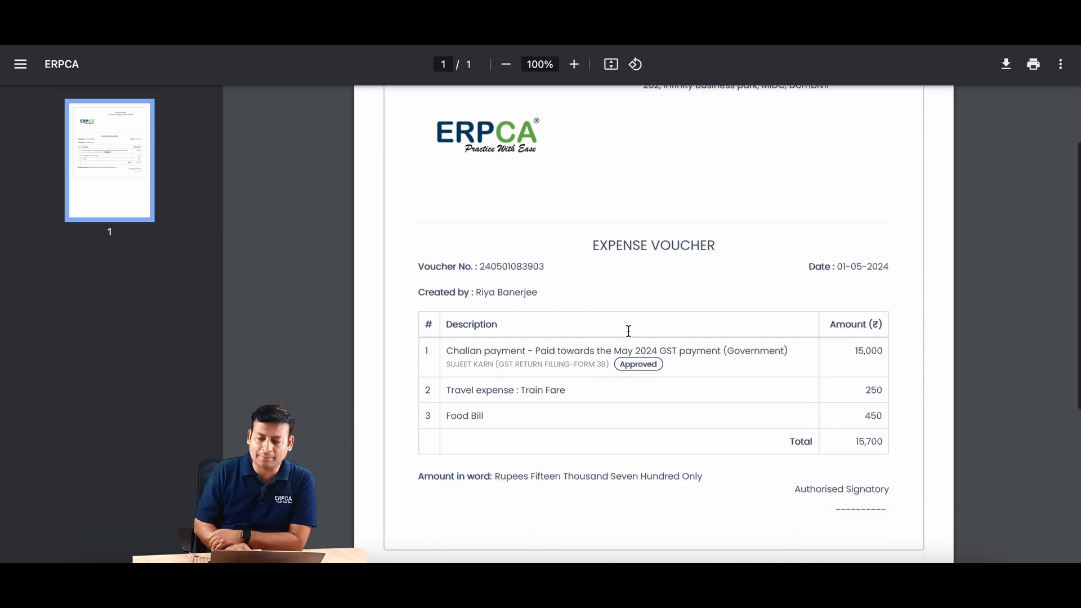
pyautogui.scroll(3, 629, 331)
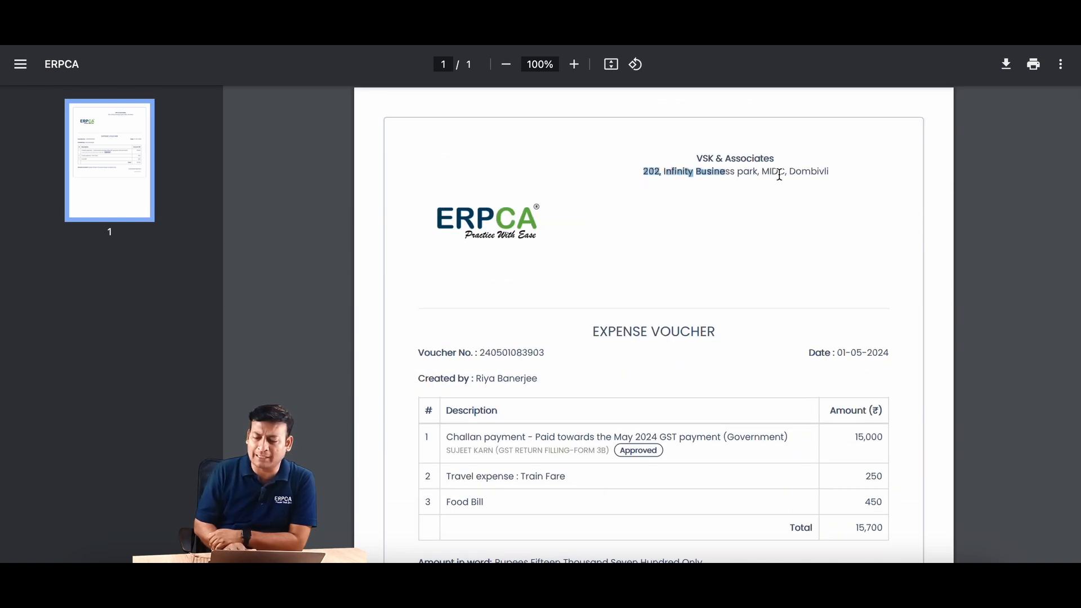
pyautogui.click(795, 231)
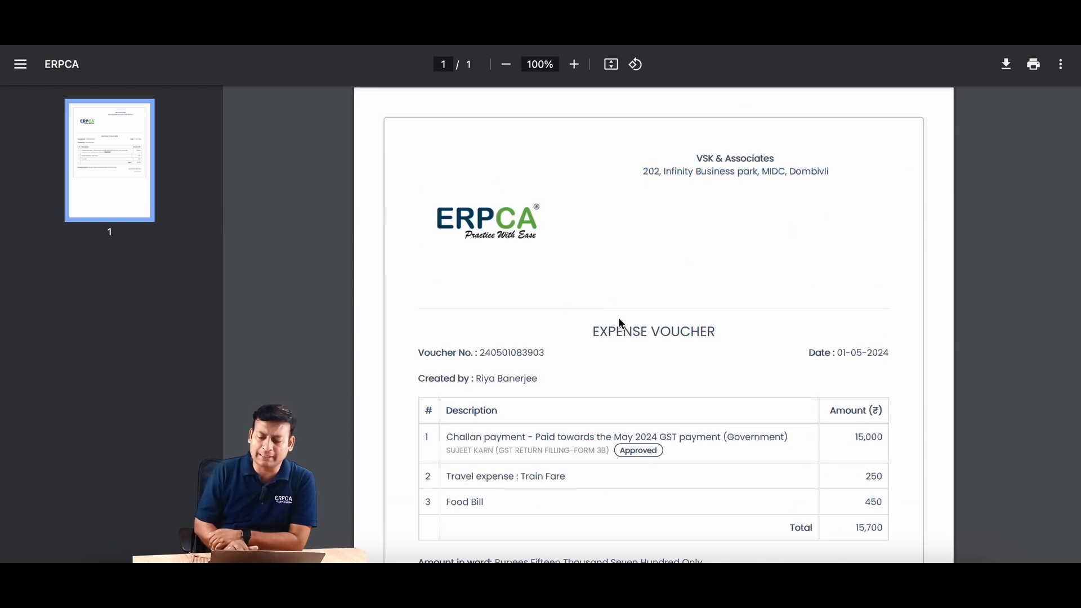
pyautogui.scroll(-3, 614, 344)
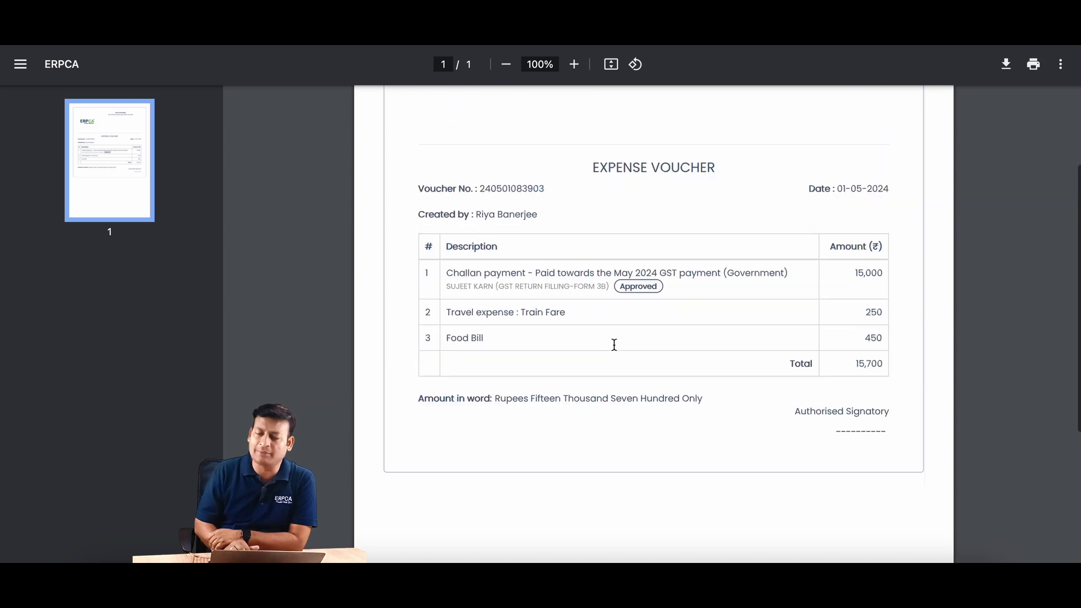
pyautogui.scroll(3, 614, 345)
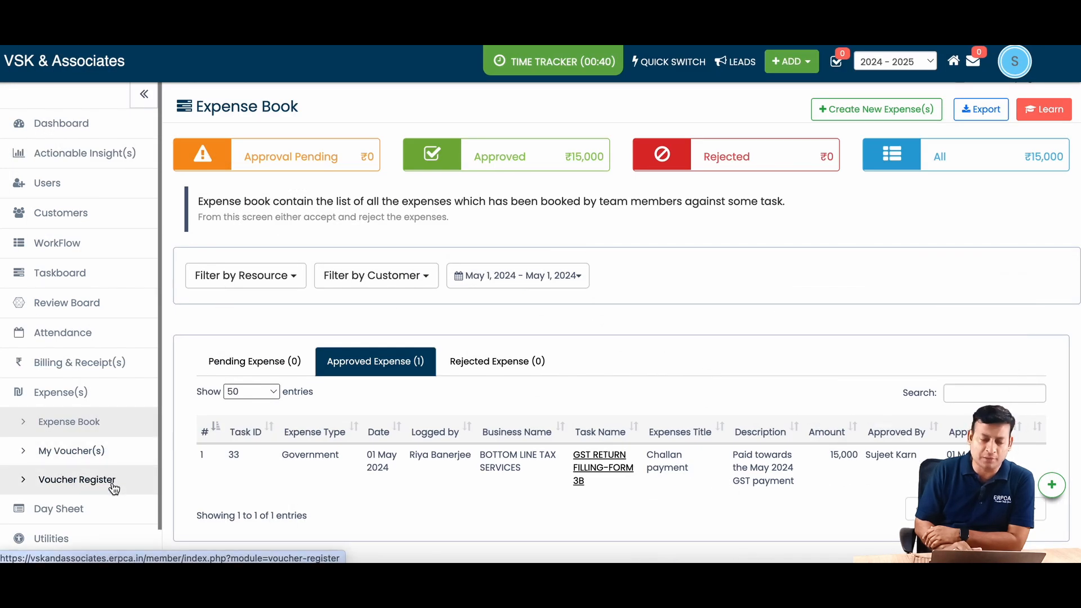
# Step: Open the Voucher Register in the approver's account and review the listed voucher and its available actions
pyautogui.click(112, 485)
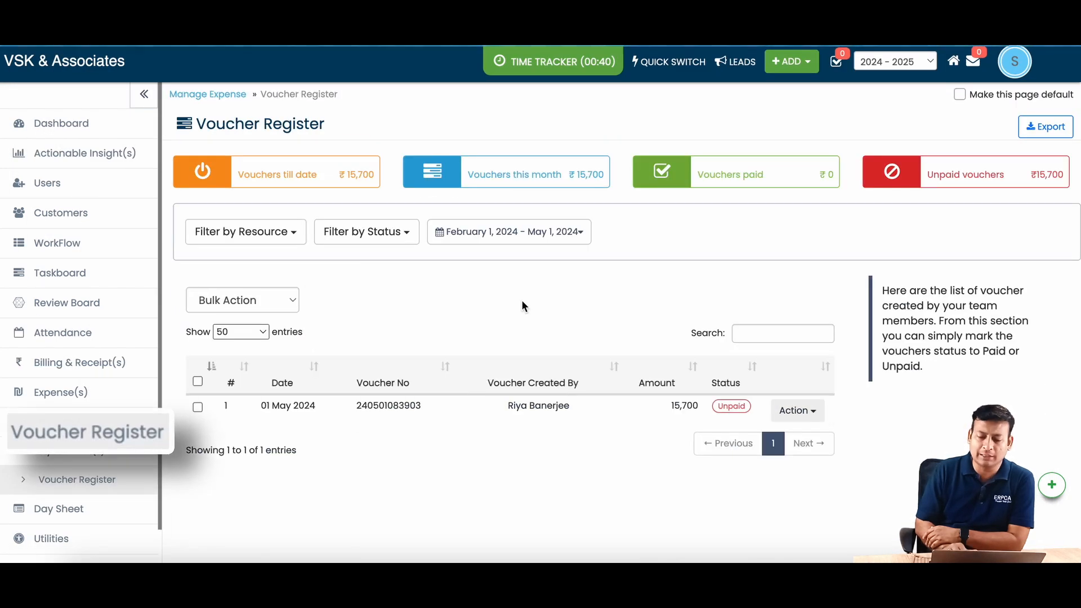
pyautogui.scroll(-1, 502, 309)
pyautogui.scroll(1, 501, 312)
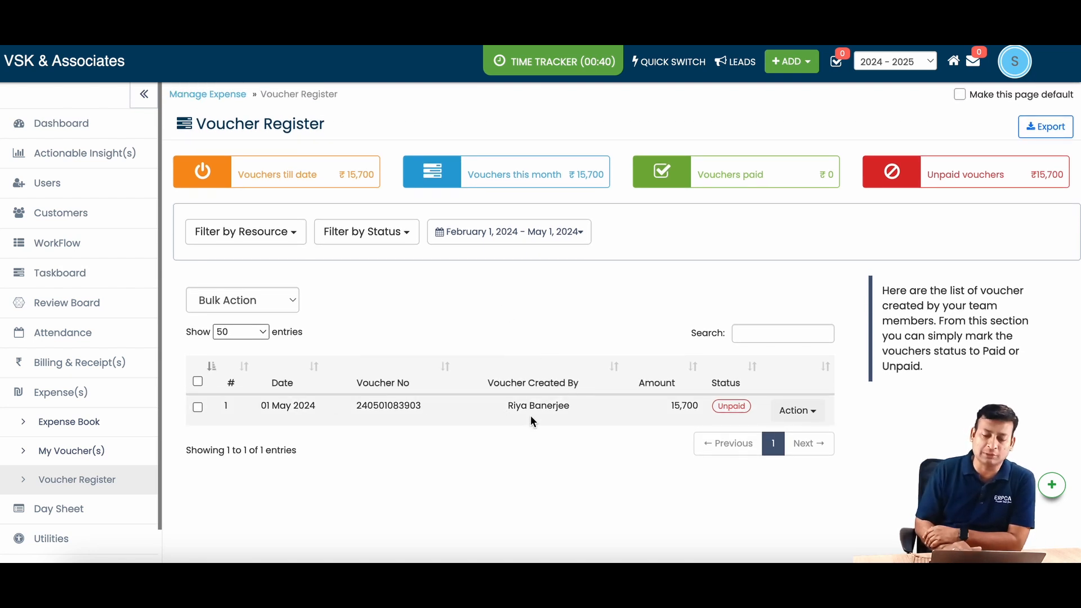
pyautogui.click(812, 411)
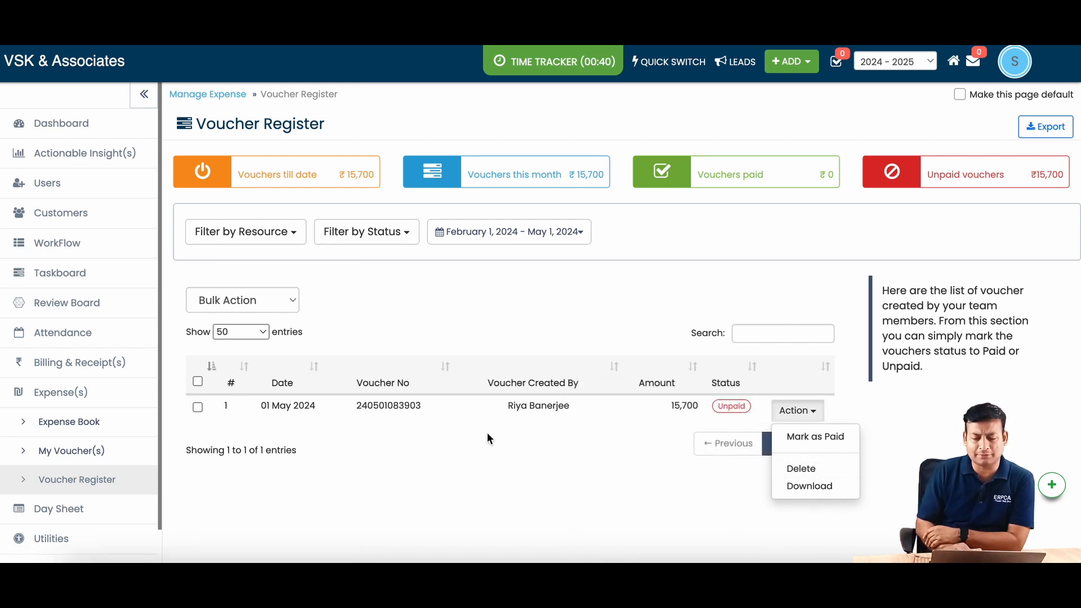
pyautogui.click(591, 367)
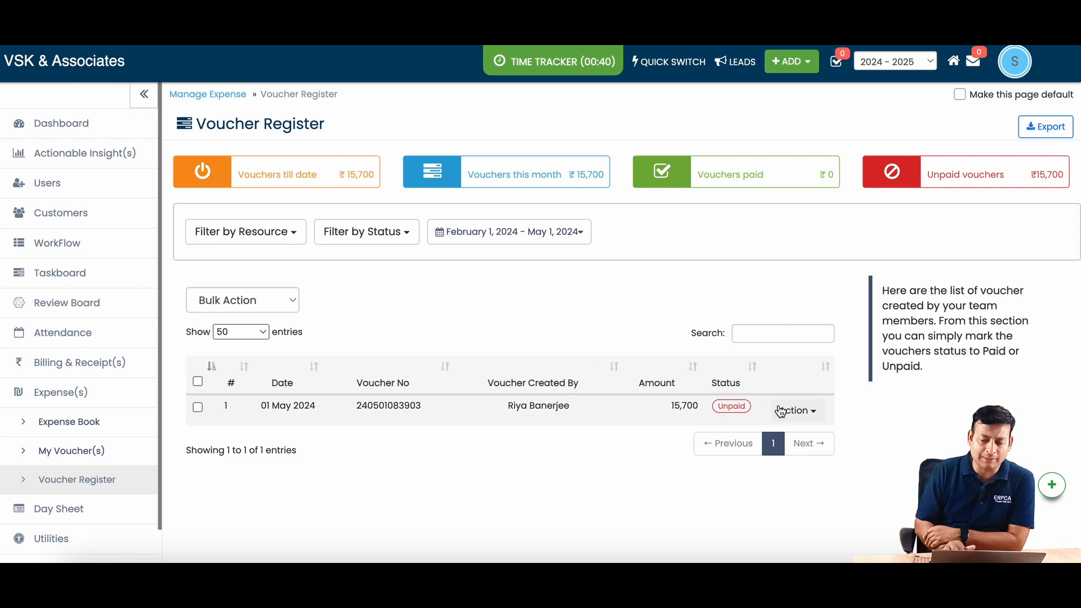
# Step: Mark the unpaid 1 May 2024 voucher as paid and dismiss the success message
pyautogui.click(810, 415)
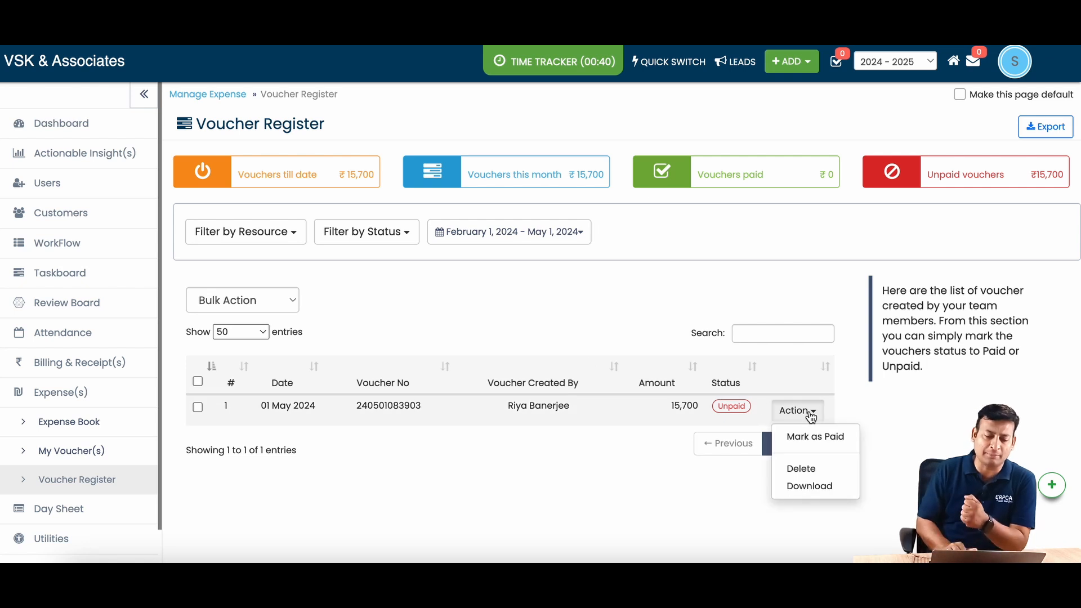
pyautogui.click(837, 446)
pyautogui.click(573, 340)
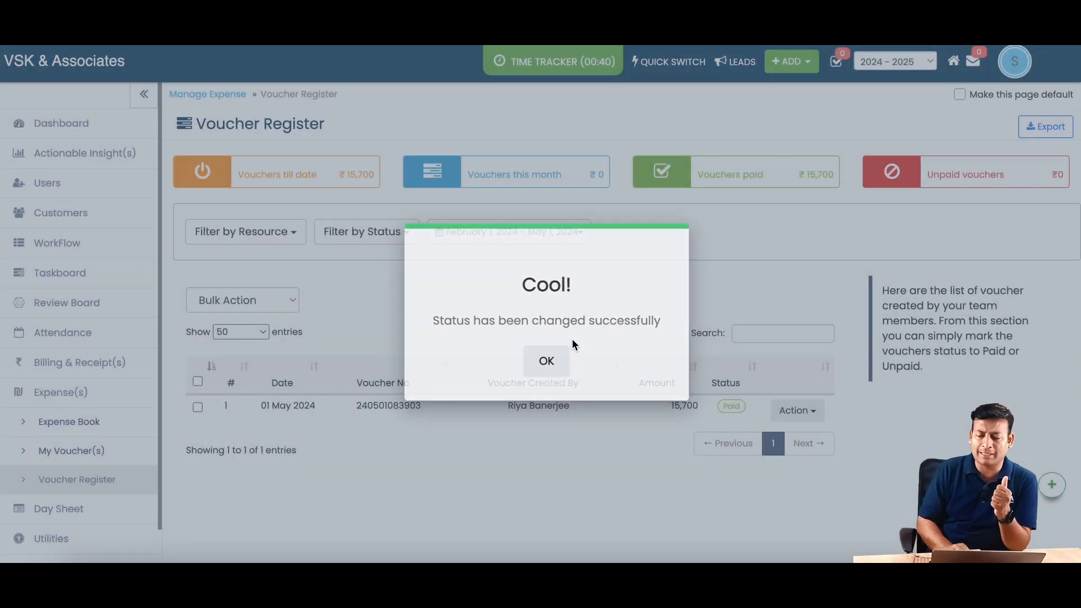
pyautogui.click(536, 350)
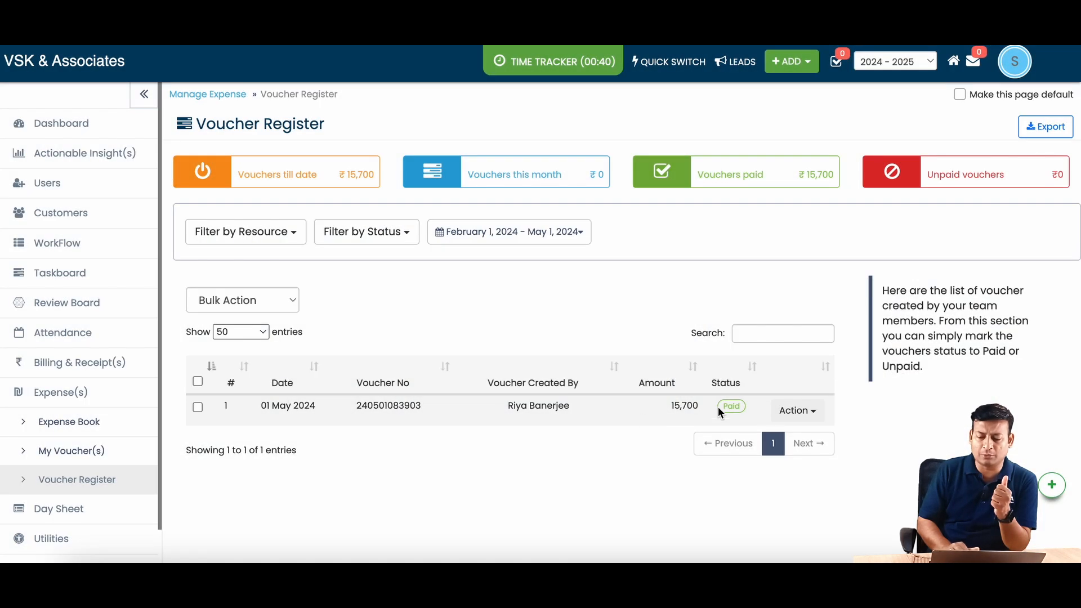